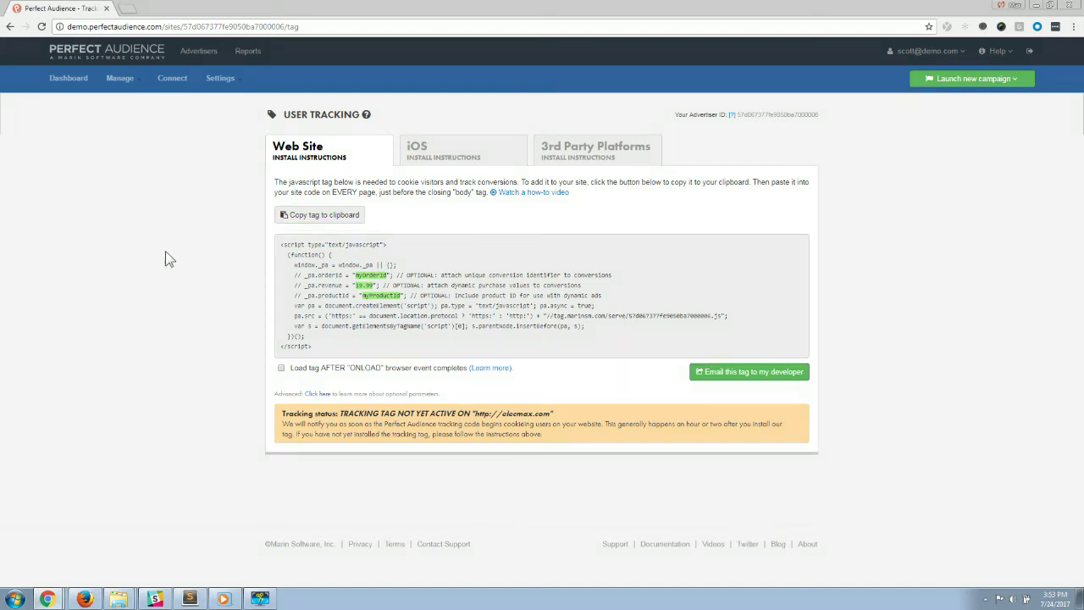
# Copy the website tracking tag to the clipboard and view the form for emailing it to a developer.
pyautogui.click(339, 224)
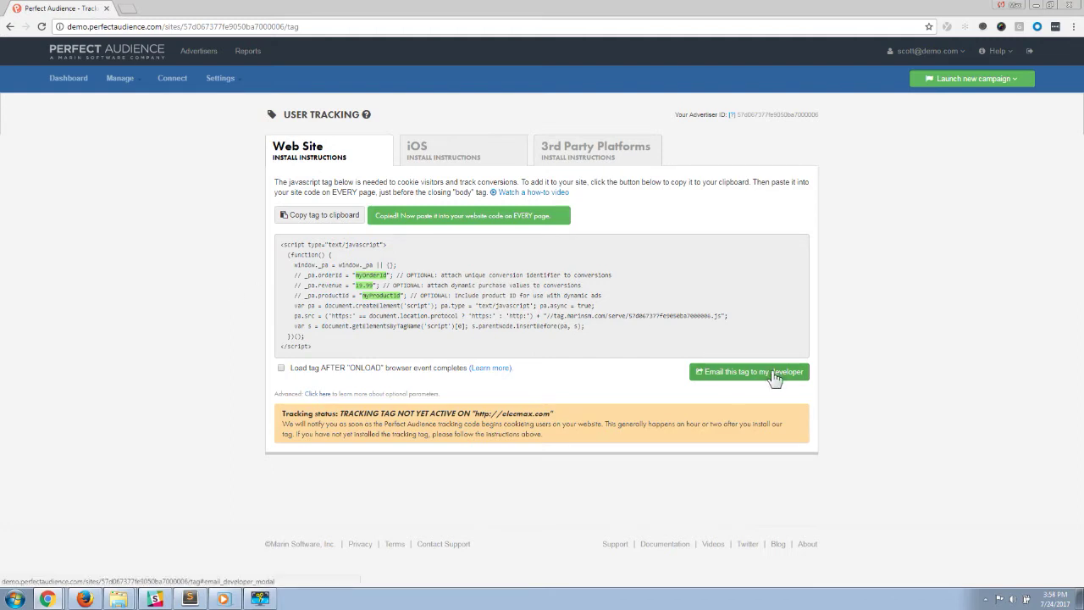
pyautogui.click(772, 380)
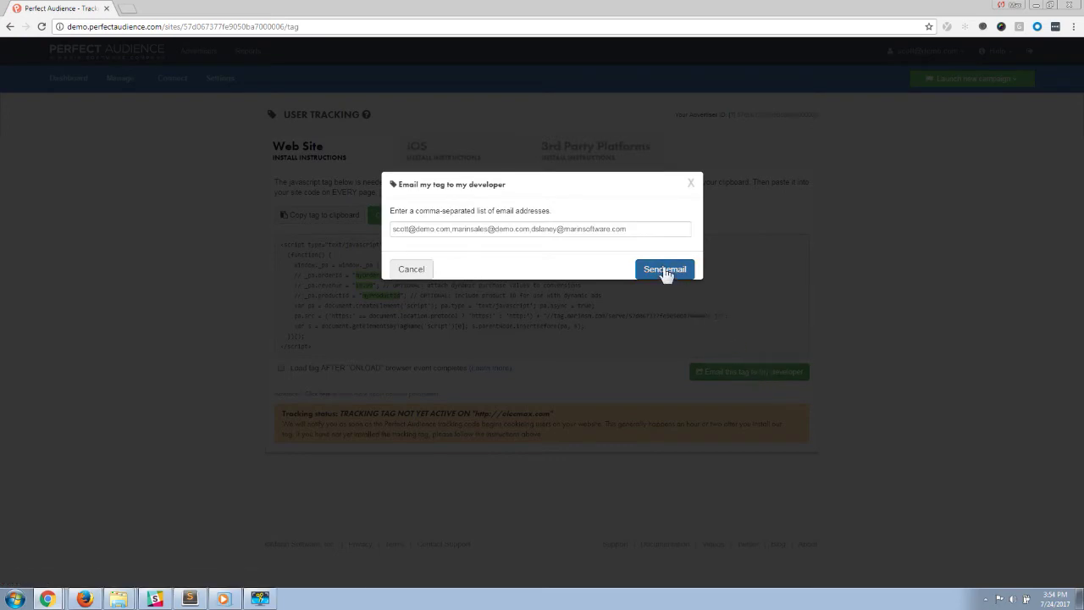
pyautogui.click(691, 183)
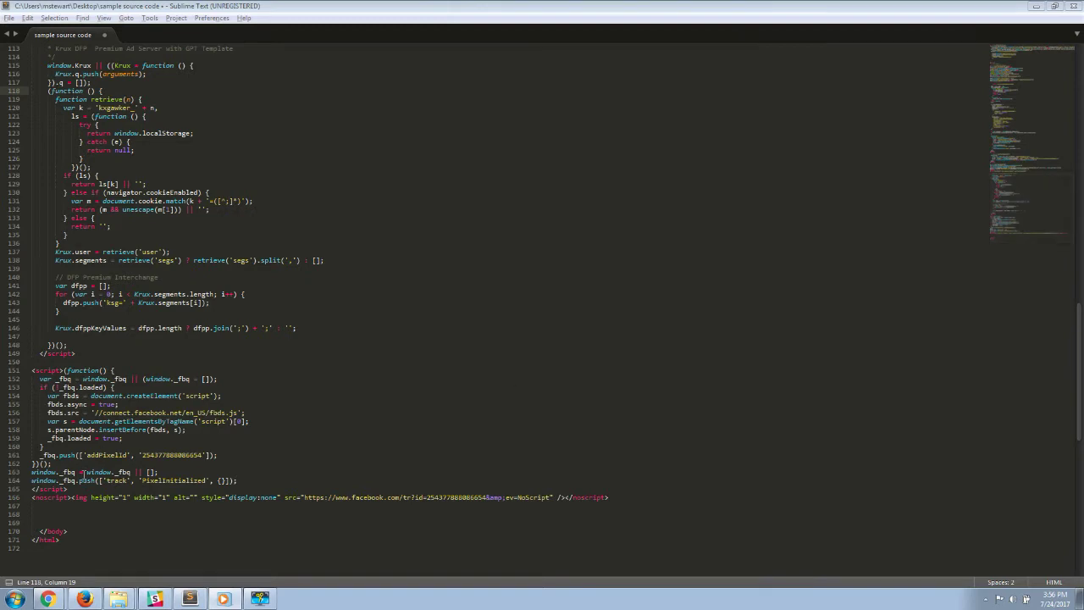
# In Sublime Text, paste the copied tracking tag into the sample source code just before the closing </body> tag.
pyautogui.click(49, 512)
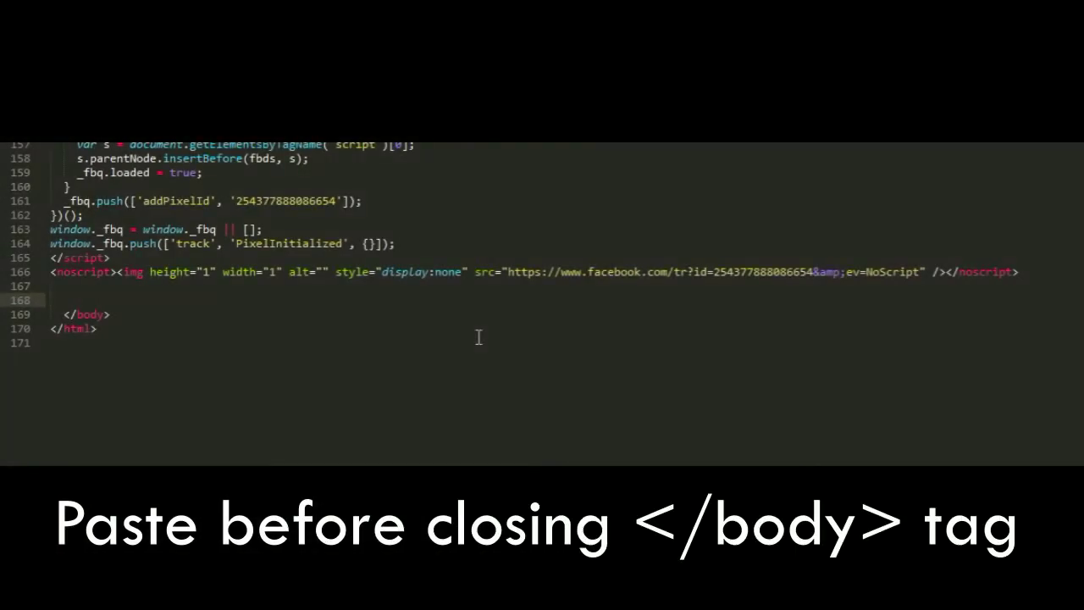
pyautogui.hotkey('ctrl', 'v')
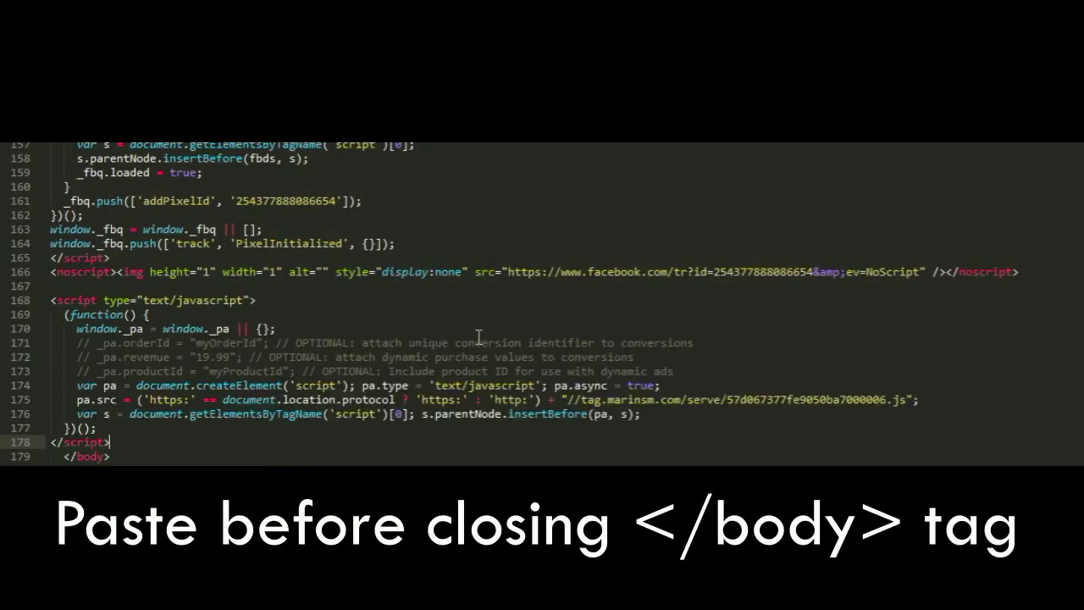
pyautogui.scroll(-1, 499, 333)
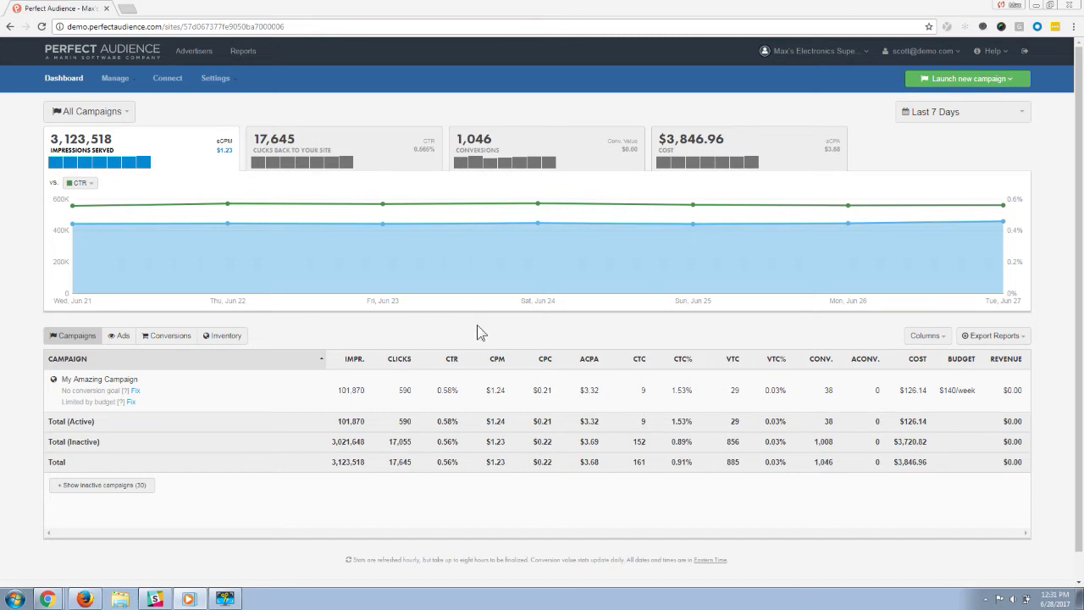
# In Perfect Audience, start a new web conversion goal and name it "My Cool Conversion".
pyautogui.click(115, 78)
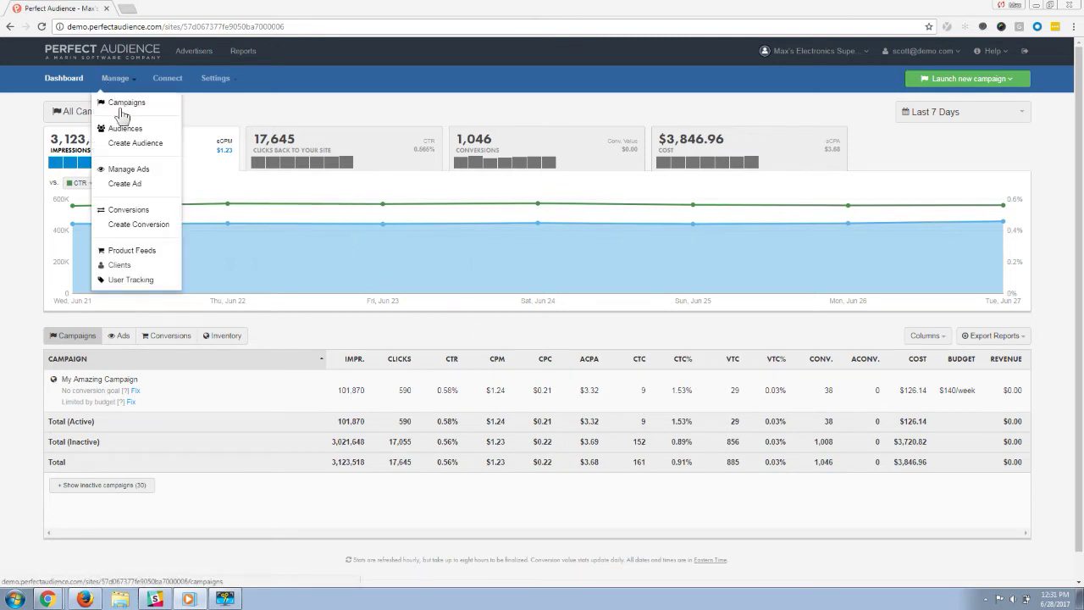
pyautogui.click(136, 227)
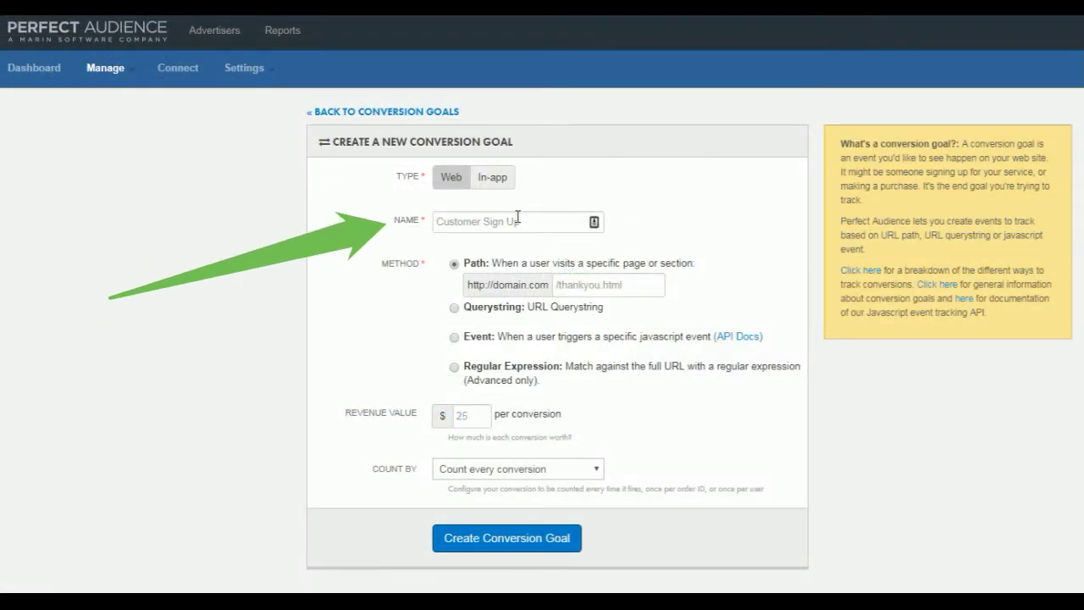
pyautogui.click(518, 217)
pyautogui.write('My Cool Conversi')
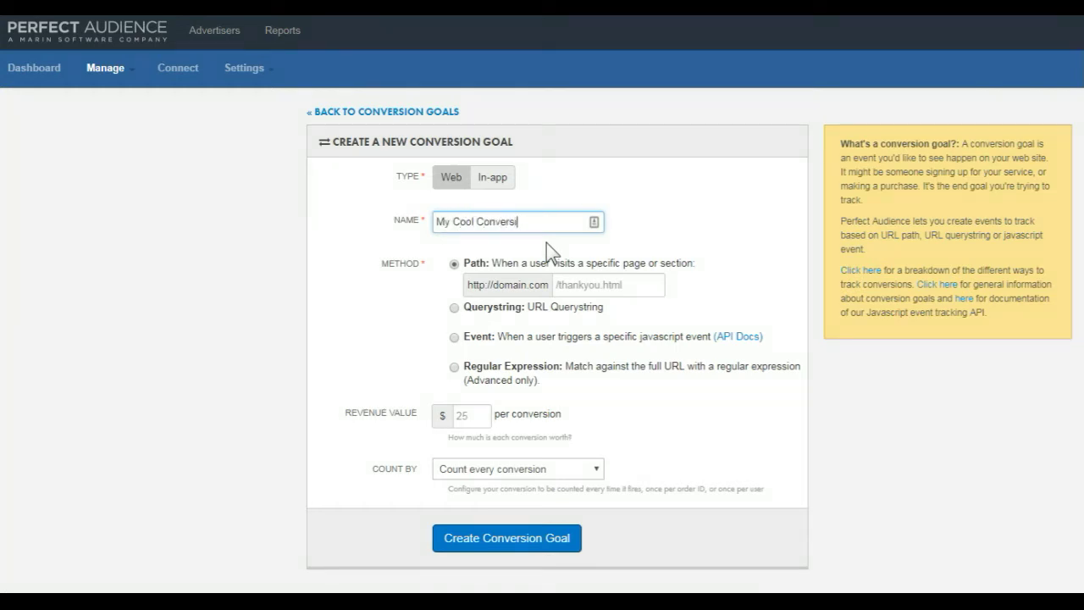
pyautogui.write('on')
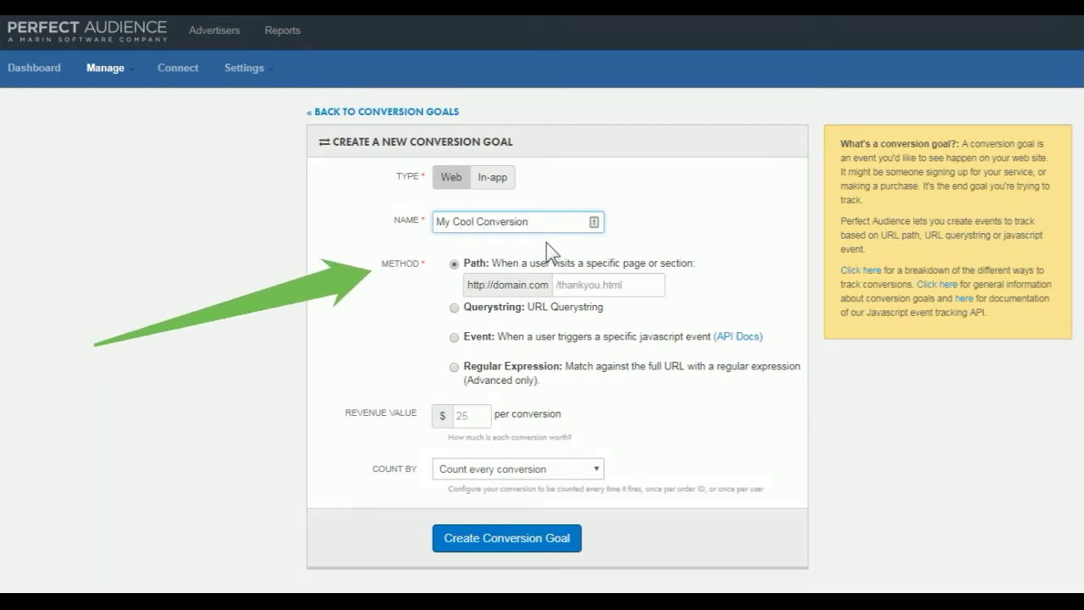
pyautogui.click(779, 298)
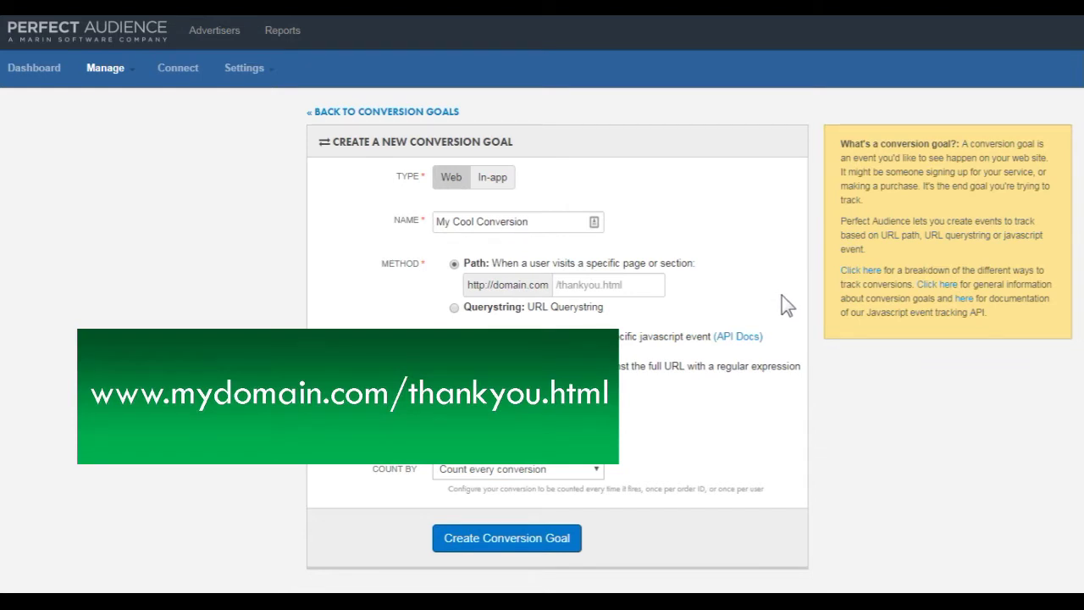
# Set the conversion goal's Path to /thankyou.html.
pyautogui.click(650, 288)
pyautogui.write('/thankyou.html')
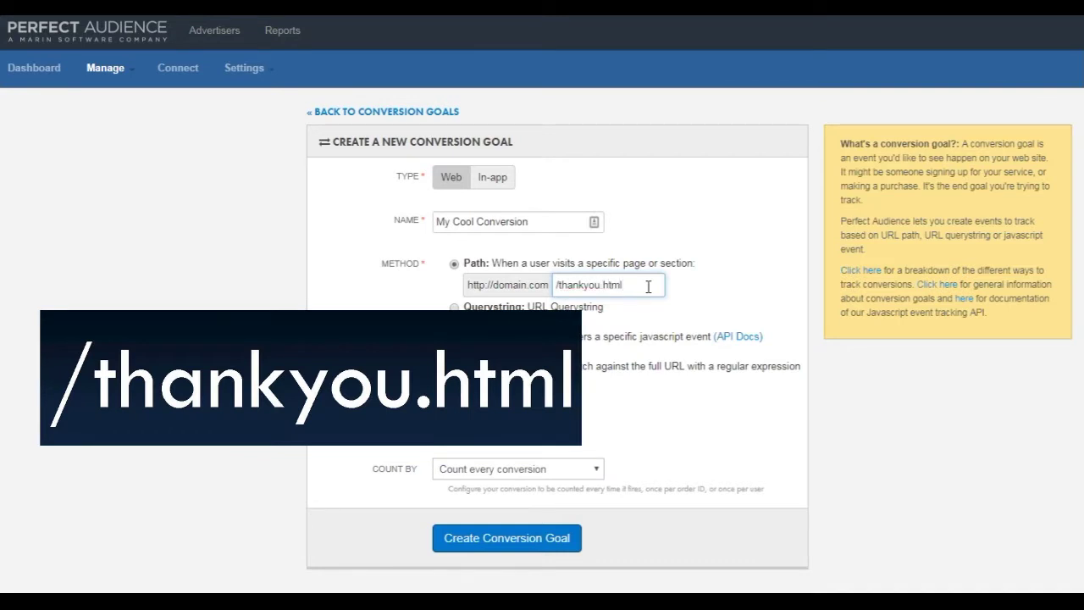
pyautogui.click(707, 288)
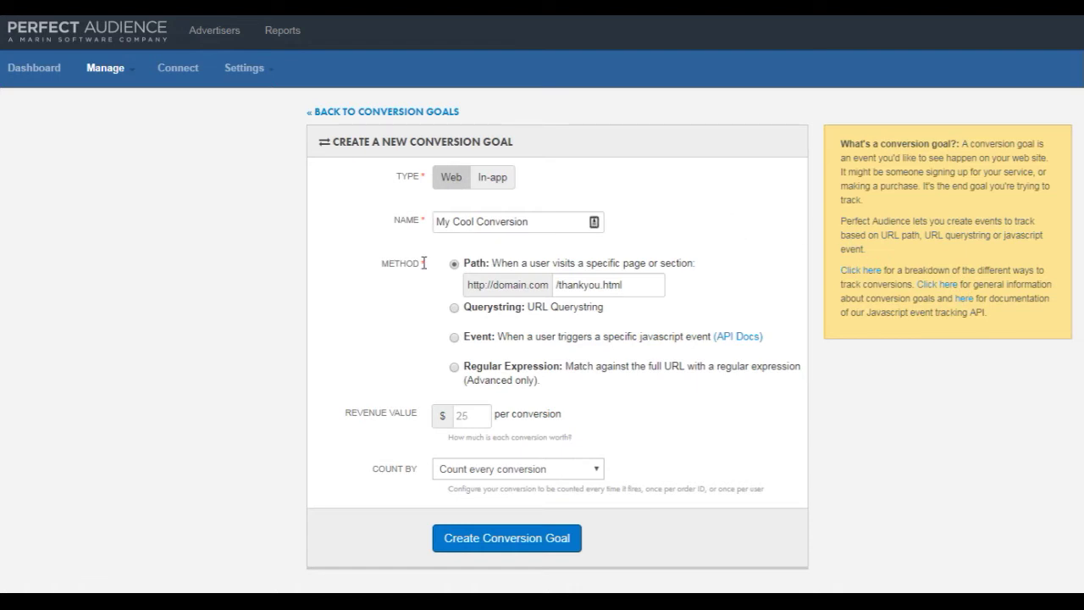
# Switch the conversion goal's method to Querystring and enter checkout=true as the query.
pyautogui.click(453, 308)
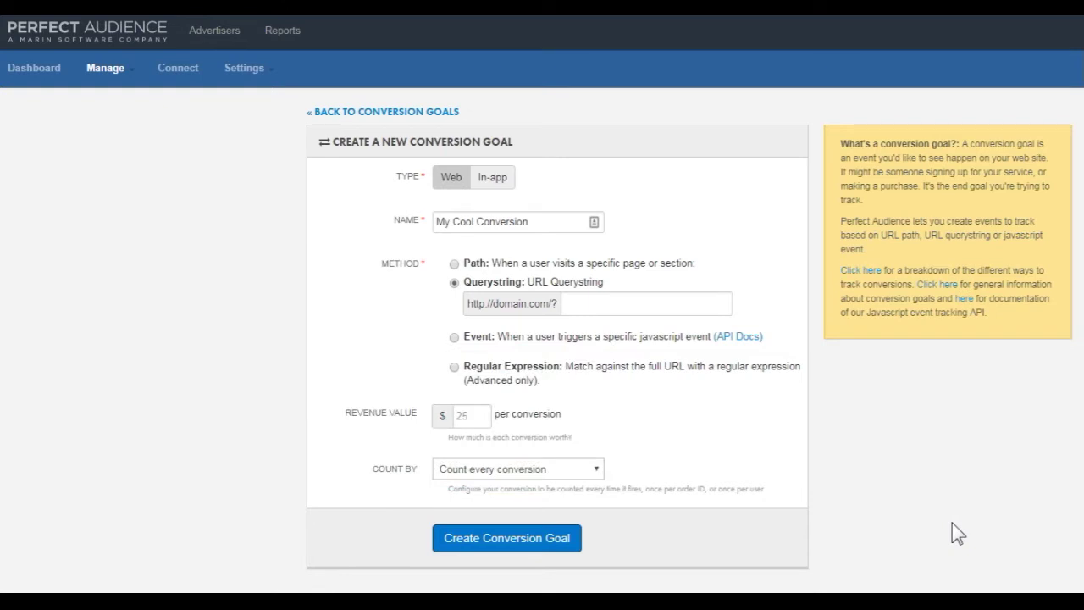
pyautogui.click(661, 307)
pyautogui.write('checkout=true')
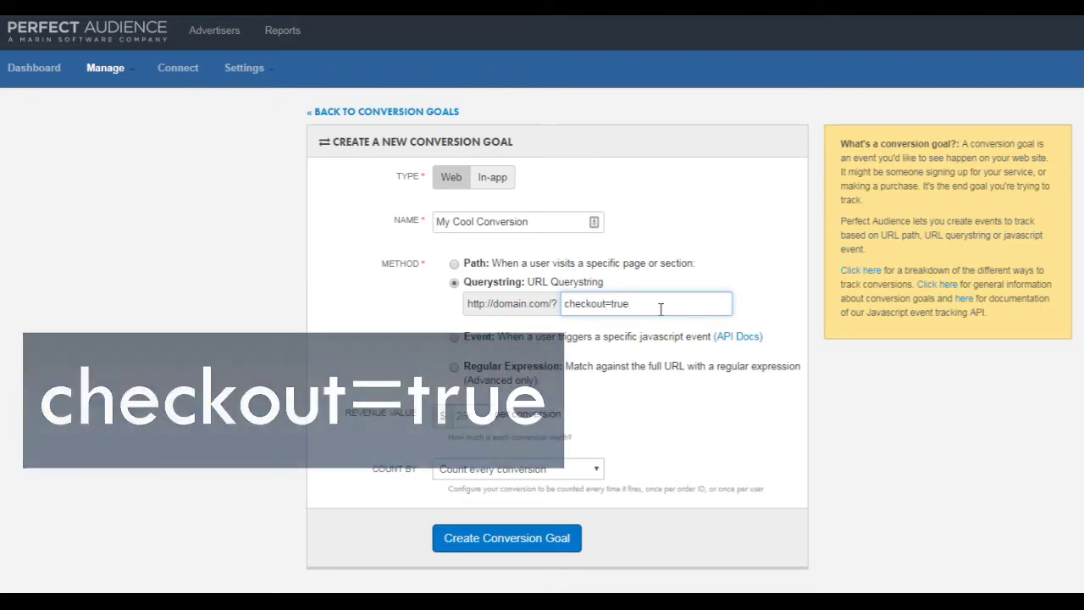
pyautogui.click(837, 396)
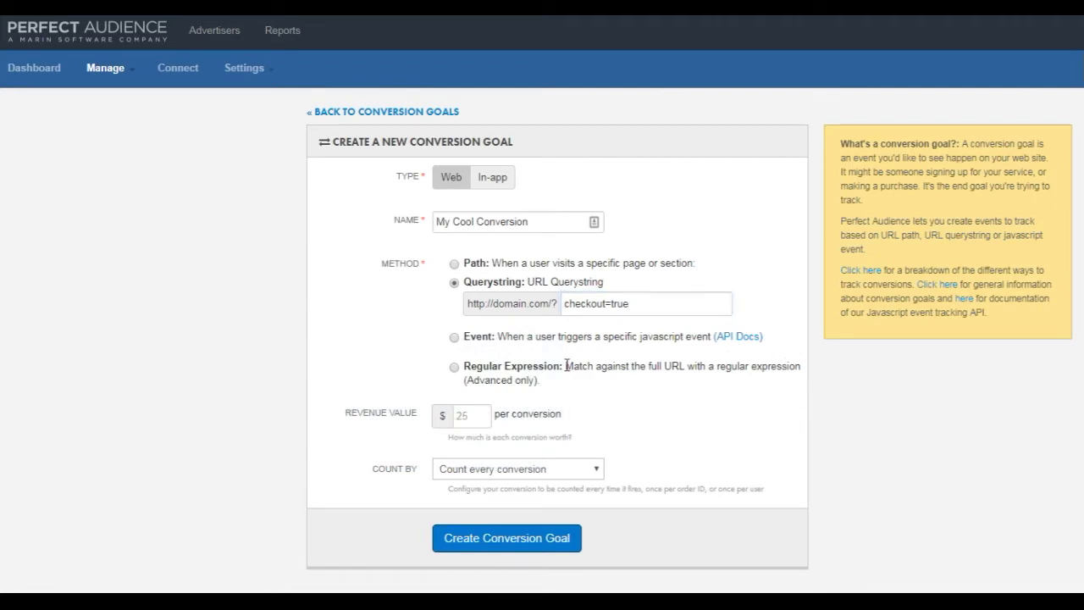
# Show the fields of the Event method and of the Regular Expression method for the conversion goal.
pyautogui.click(455, 338)
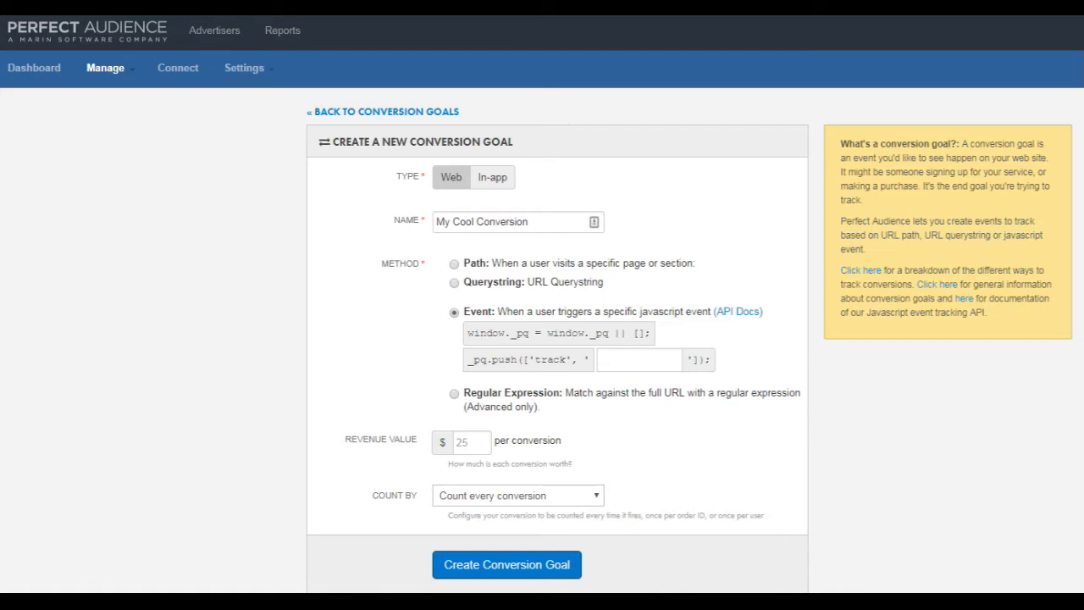
pyautogui.click(454, 394)
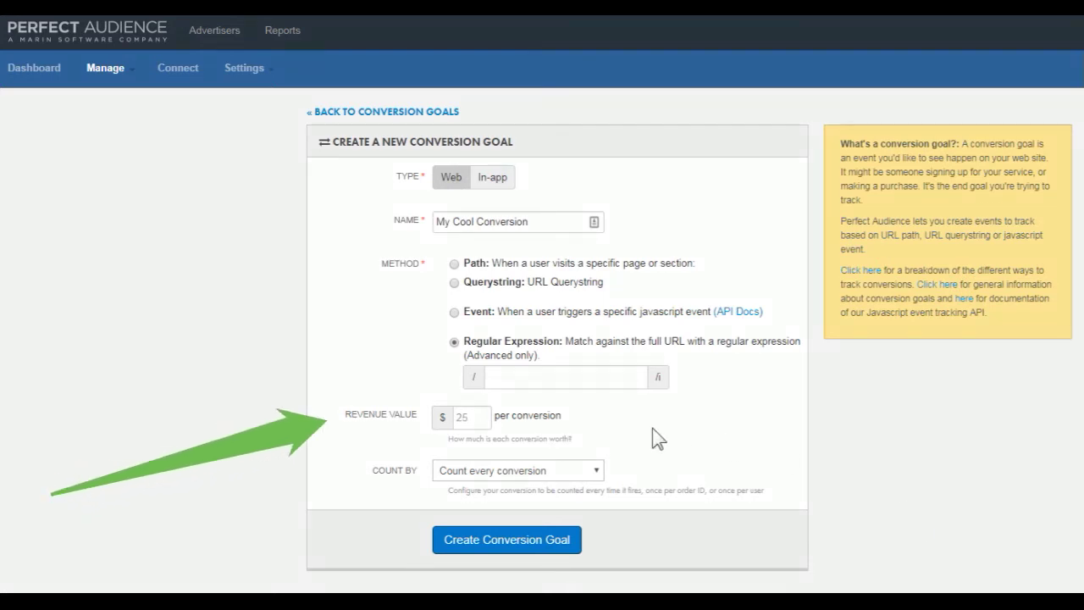
# Set the goal's revenue value to $50 per conversion and its counting to "Count every conversion".
pyautogui.click(472, 419)
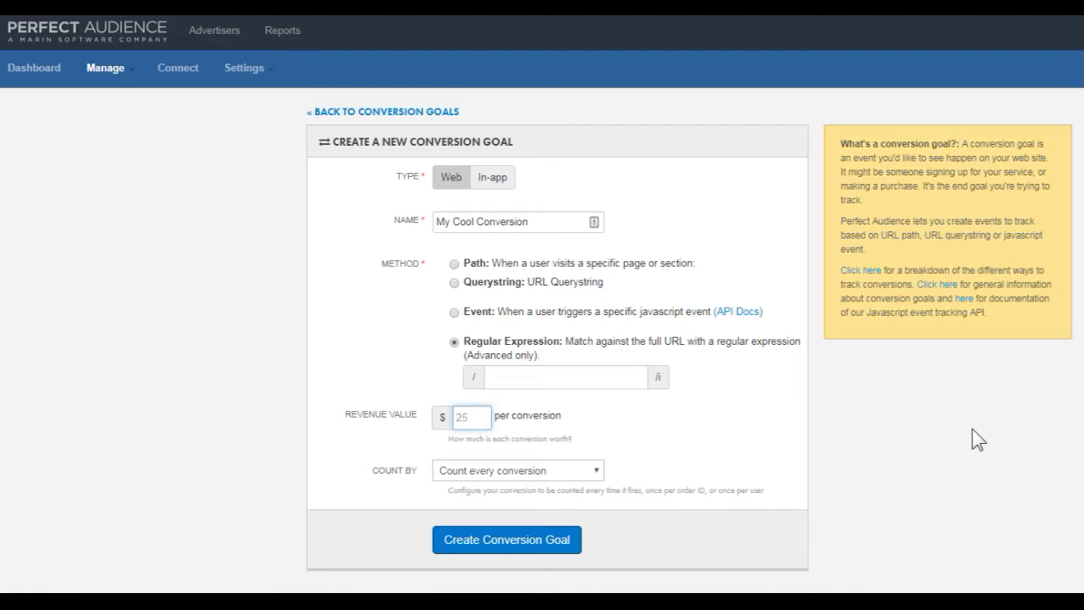
pyautogui.write('50')
pyautogui.click(782, 444)
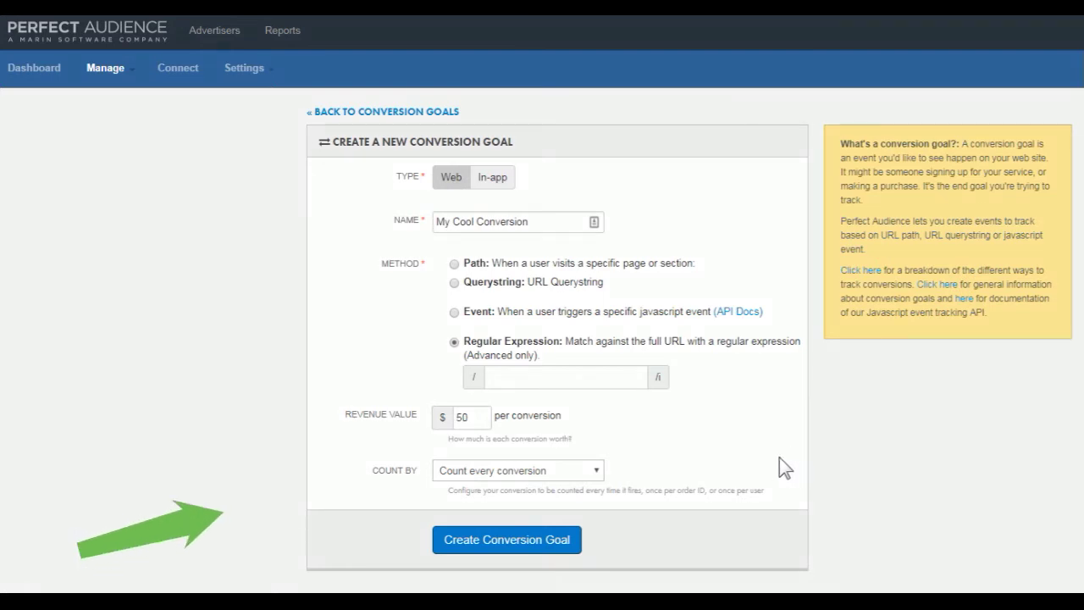
pyautogui.click(553, 474)
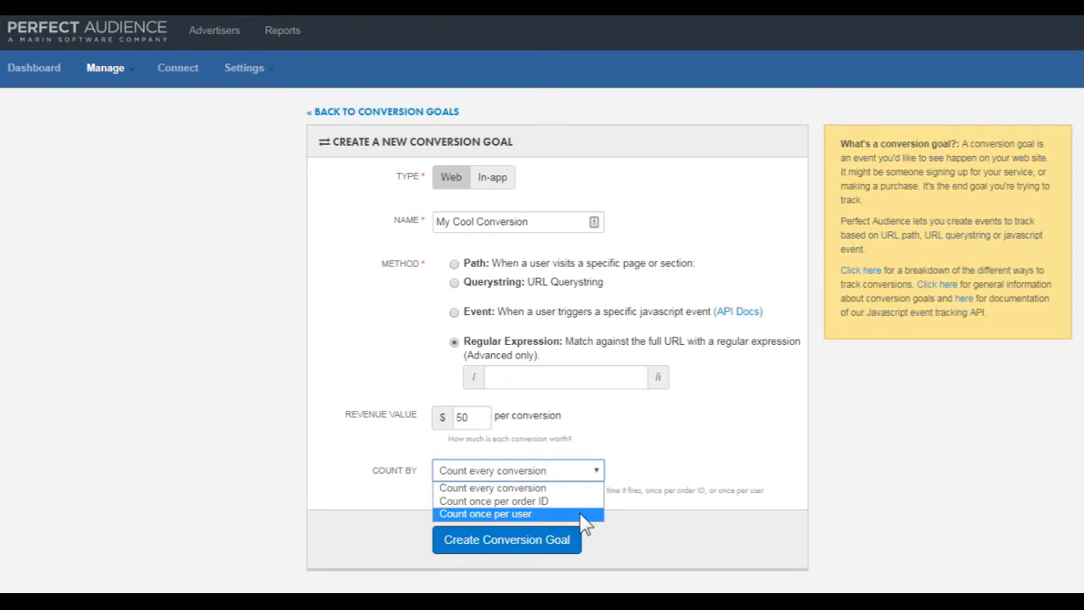
pyautogui.click(579, 489)
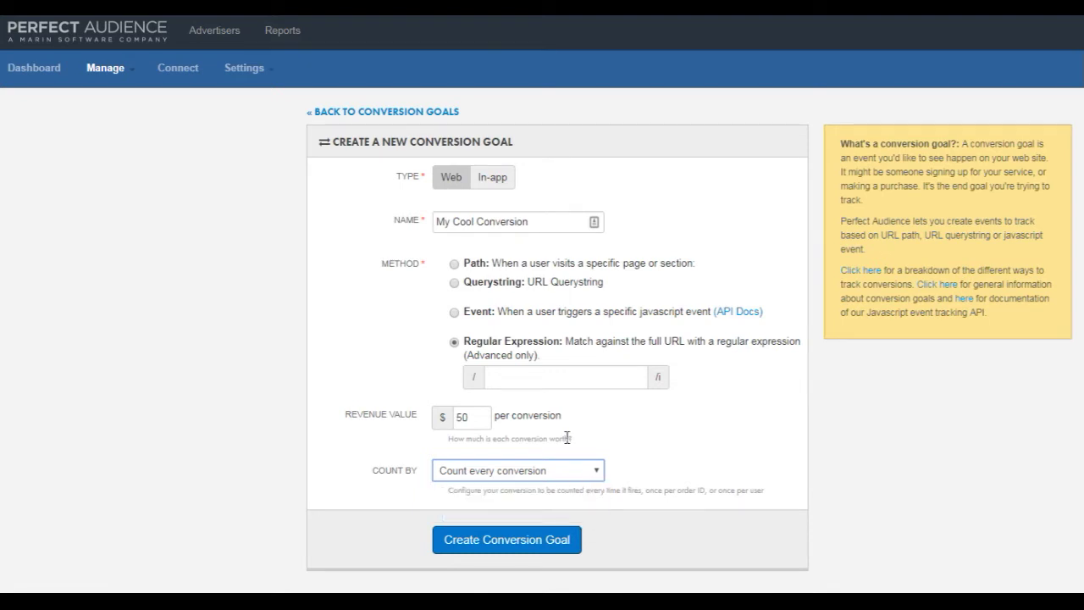
# Set the goal's method back to Path and create the conversion goal.
pyautogui.click(454, 263)
pyautogui.click(526, 539)
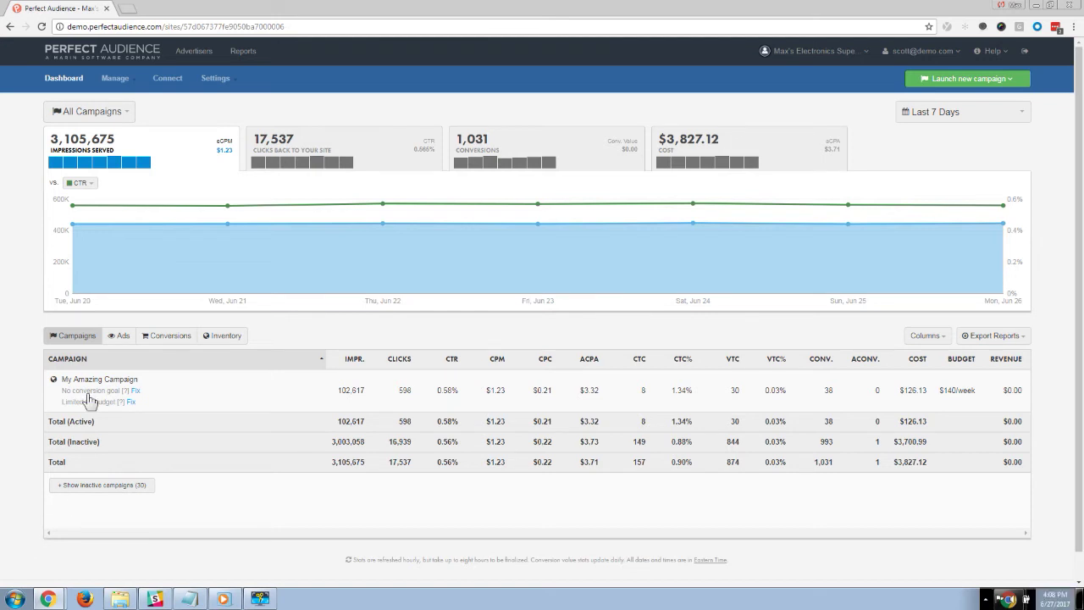
# View the list of existing audiences, and start creating a new audience.
pyautogui.click(119, 79)
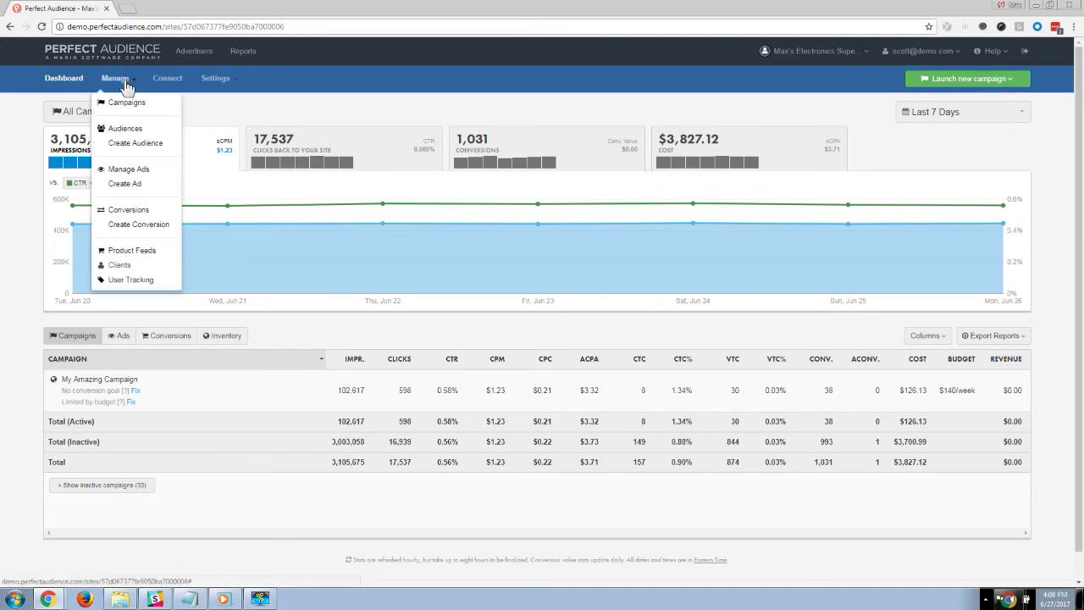
pyautogui.click(125, 130)
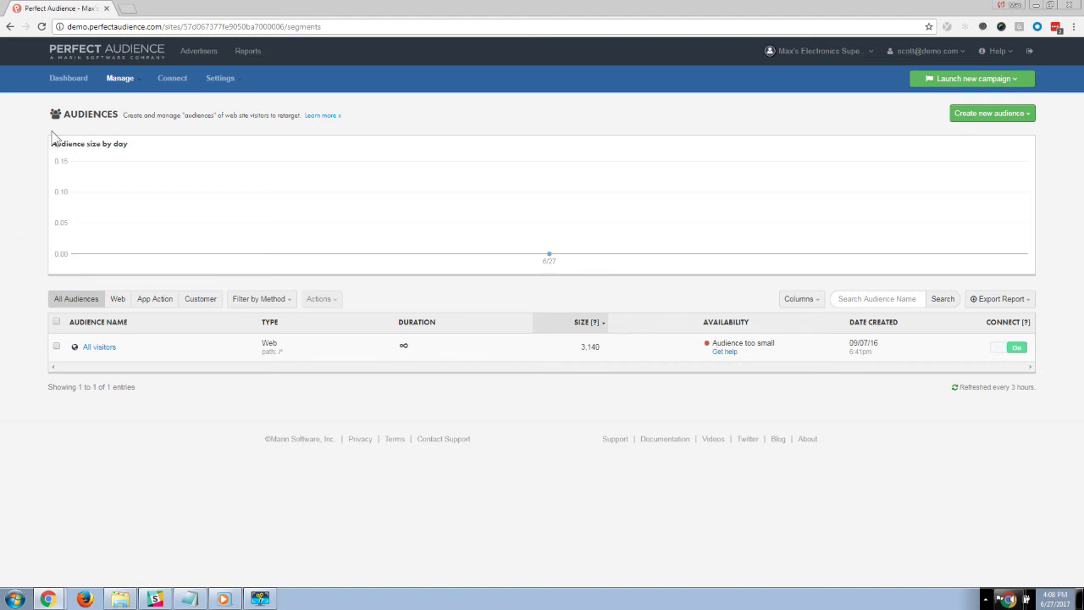
pyautogui.click(120, 79)
pyautogui.click(140, 144)
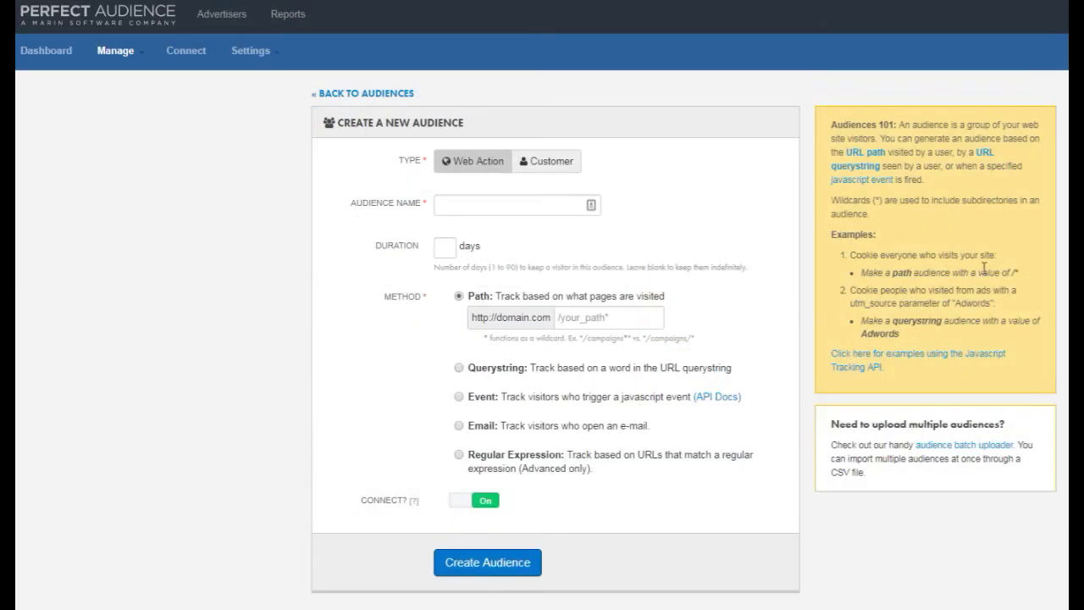
# Name the audience "My Amazing Audience" and set its duration to 30 days.
pyautogui.click(488, 208)
pyautogui.write('M')
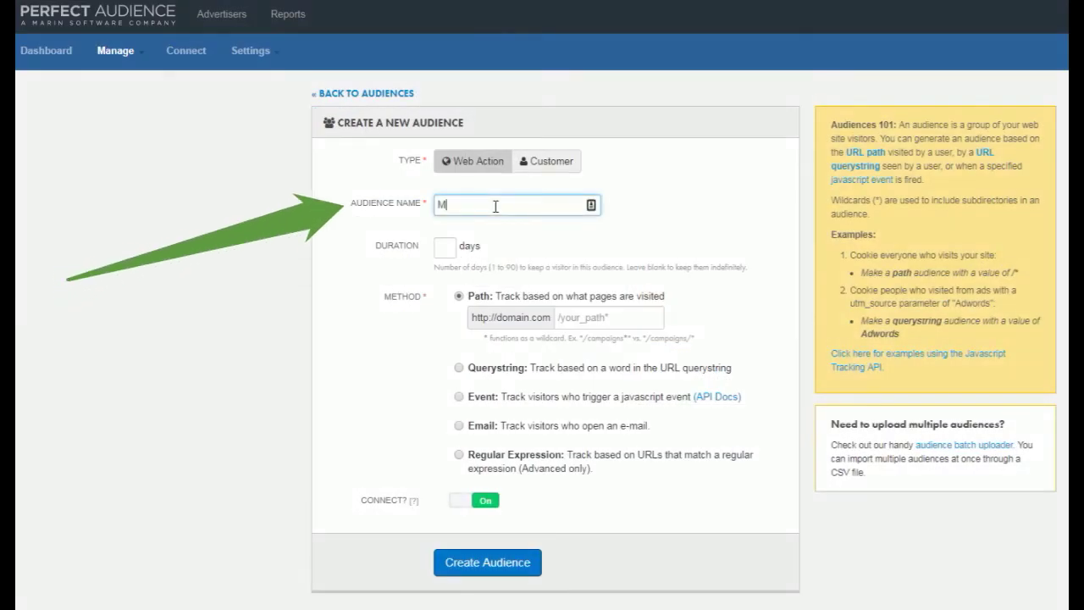
pyautogui.write('y Amazing Audience')
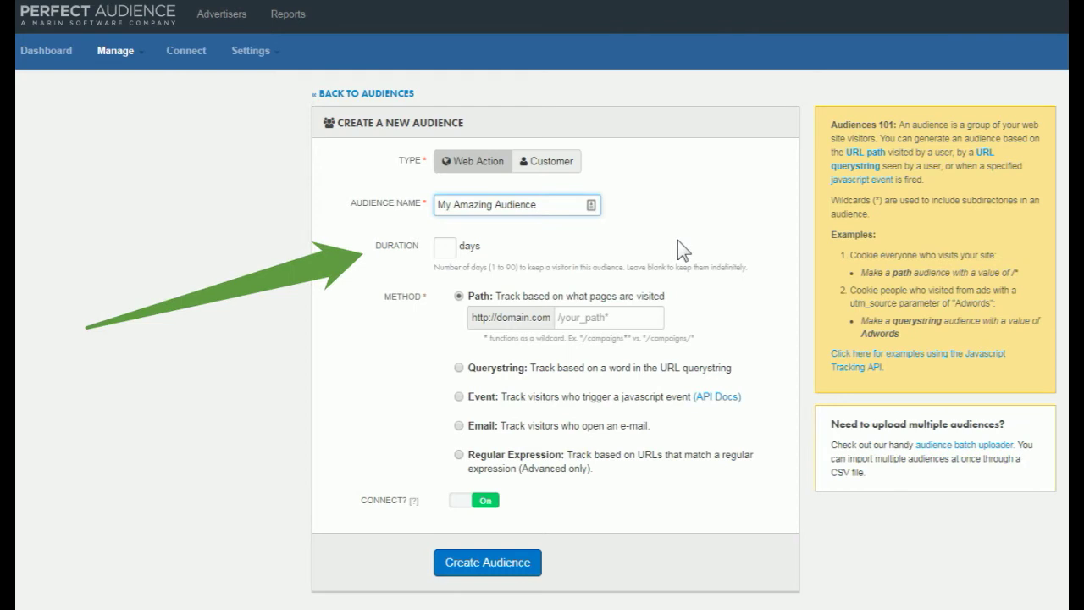
pyautogui.click(445, 246)
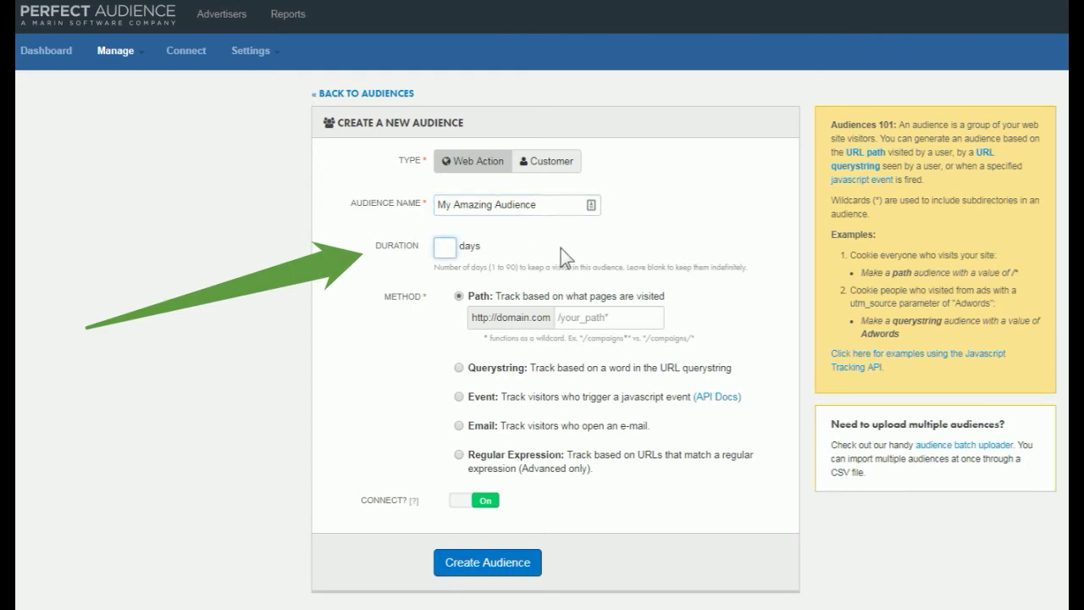
pyautogui.write('30')
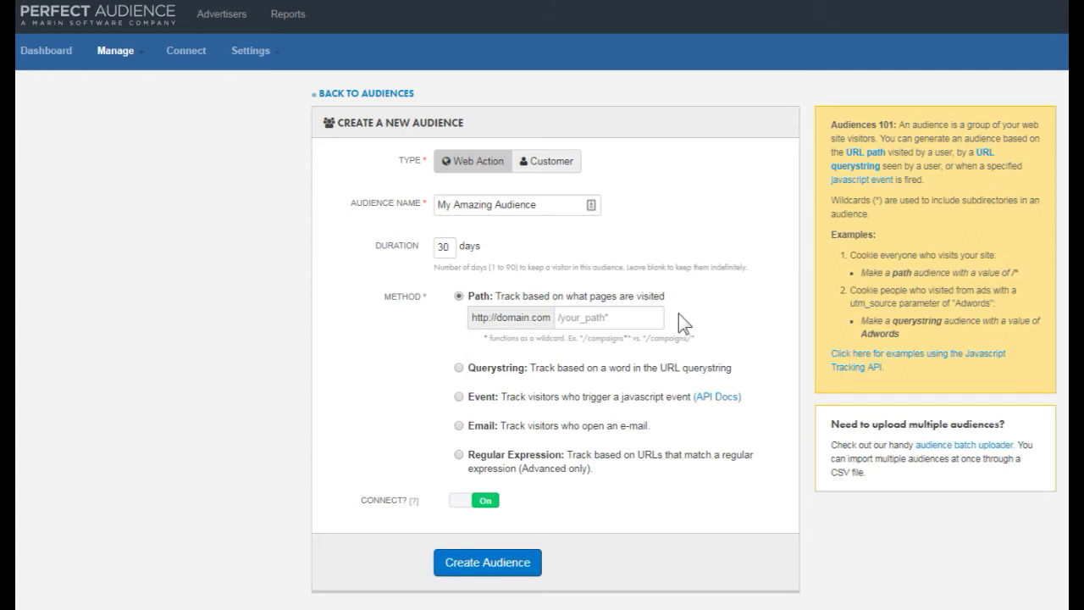
# Set the audience's tracked Path to /store/salepage.html.
pyautogui.click(639, 314)
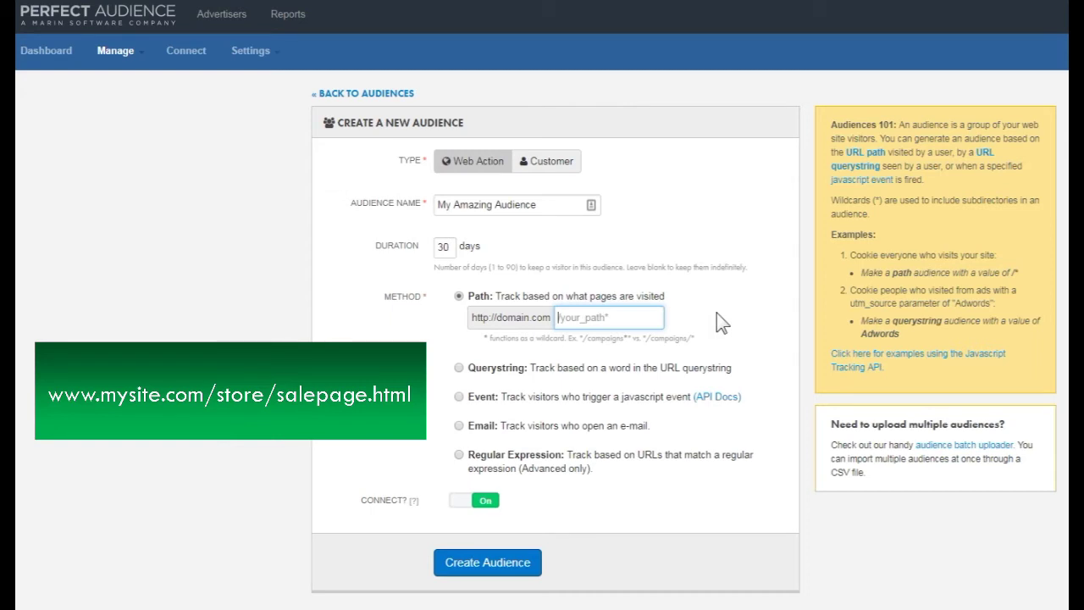
pyautogui.write('/store/salepage.html')
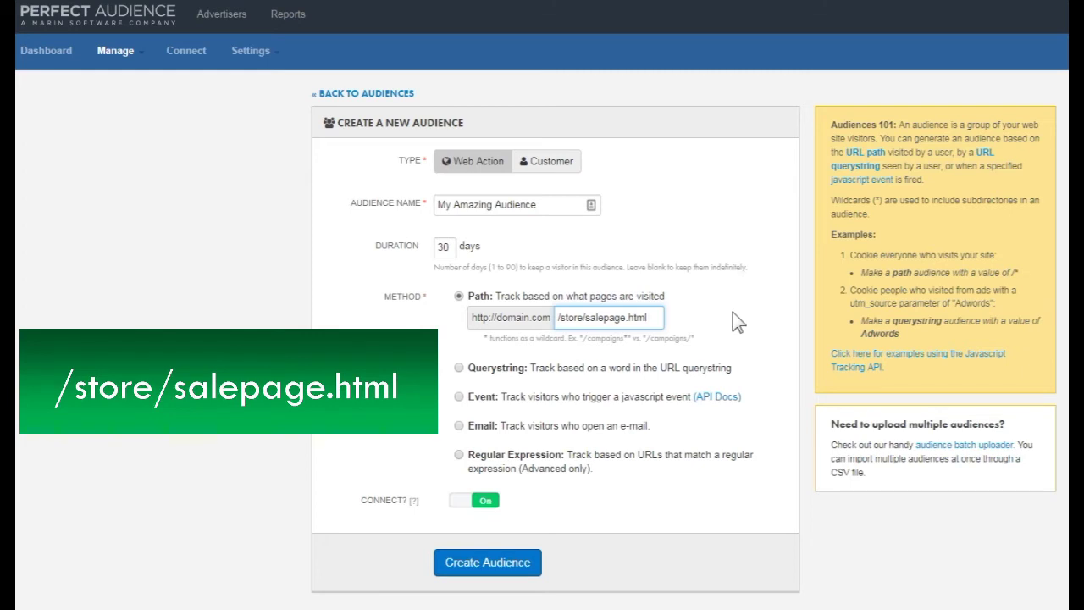
pyautogui.click(739, 312)
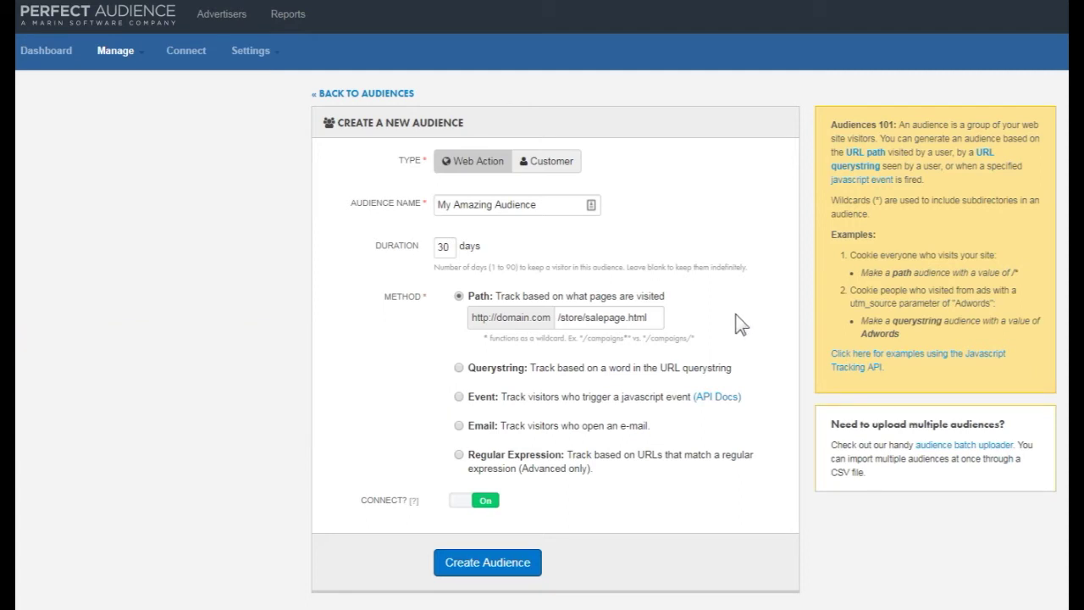
# Switch the audience's method to Querystring and set the tracked querystring to product=1234.
pyautogui.click(459, 368)
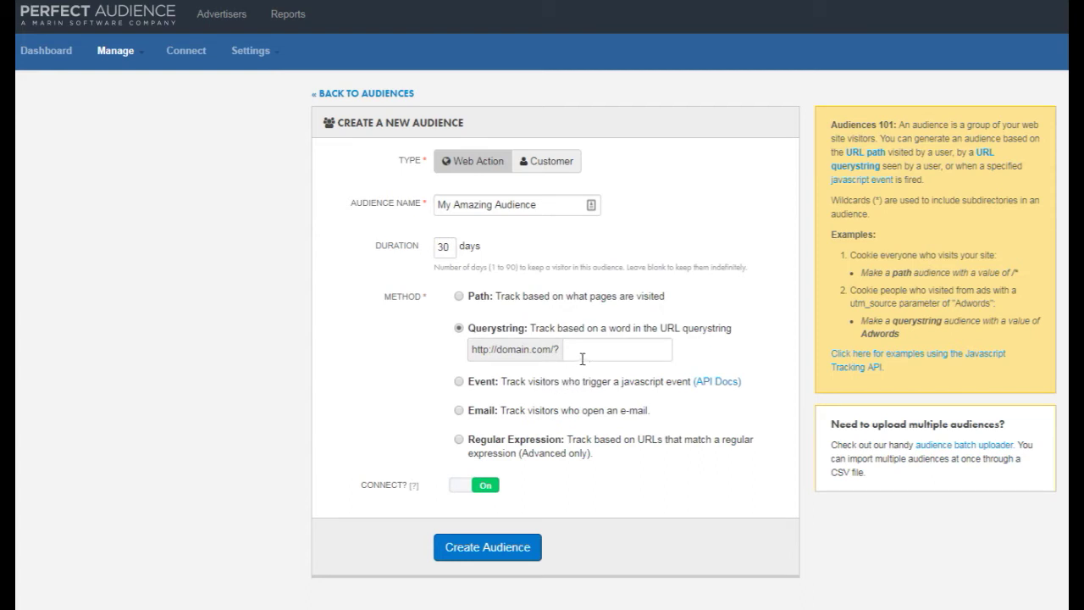
pyautogui.click(613, 350)
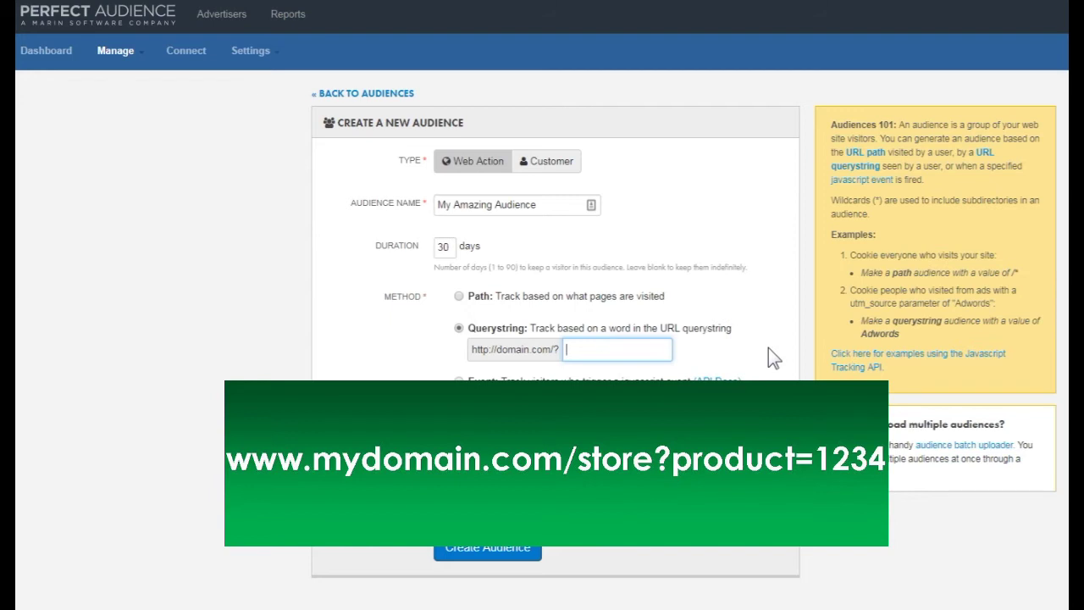
pyautogui.write('product=1234')
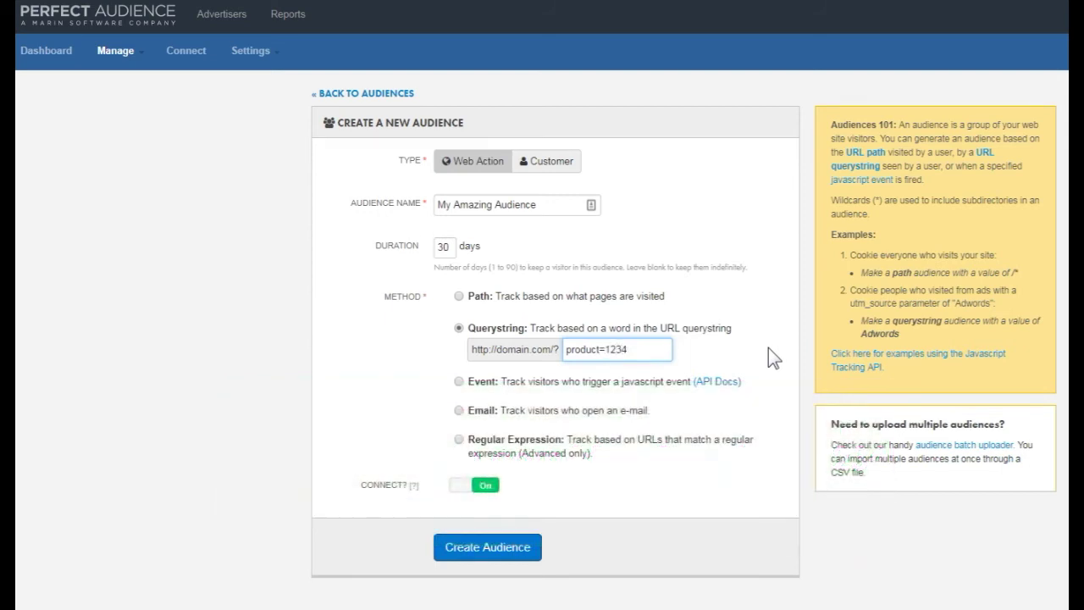
pyautogui.click(768, 347)
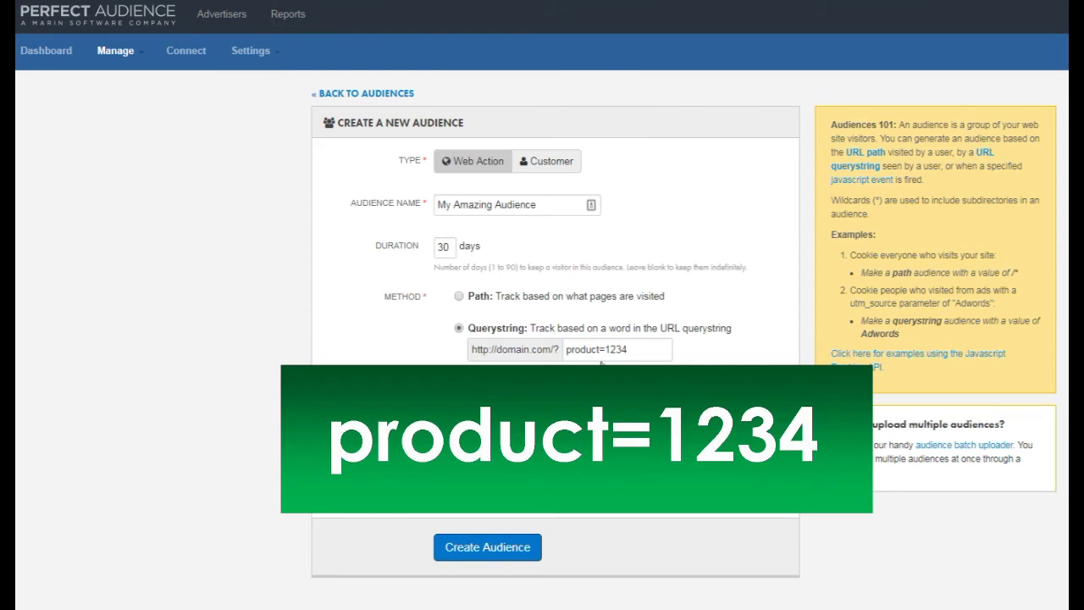
# Switch the audience's method to Event, and change it to Regular Expression.
pyautogui.click(460, 383)
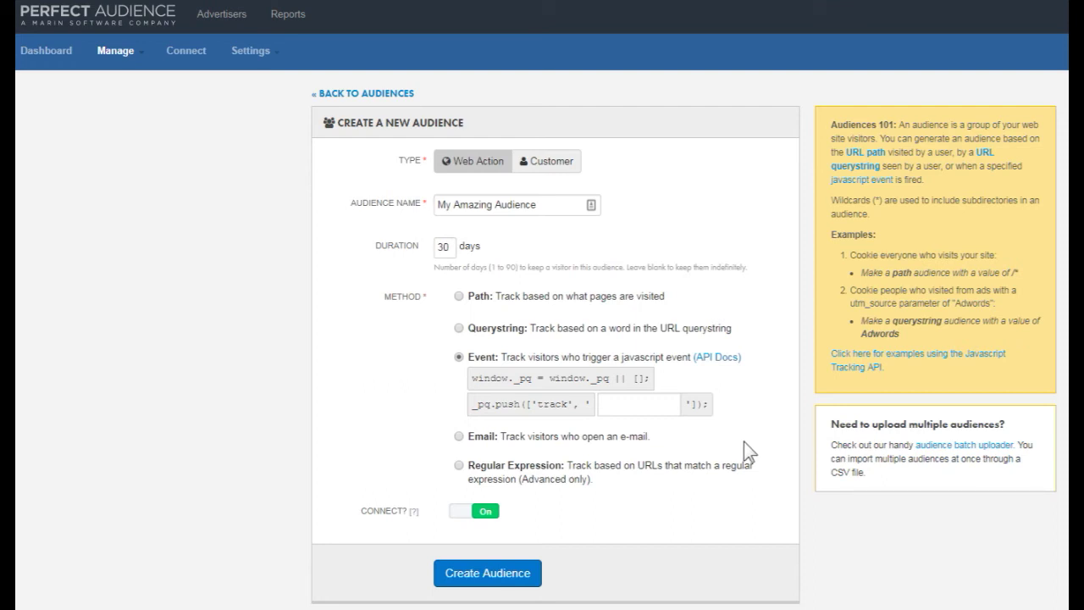
pyautogui.click(458, 465)
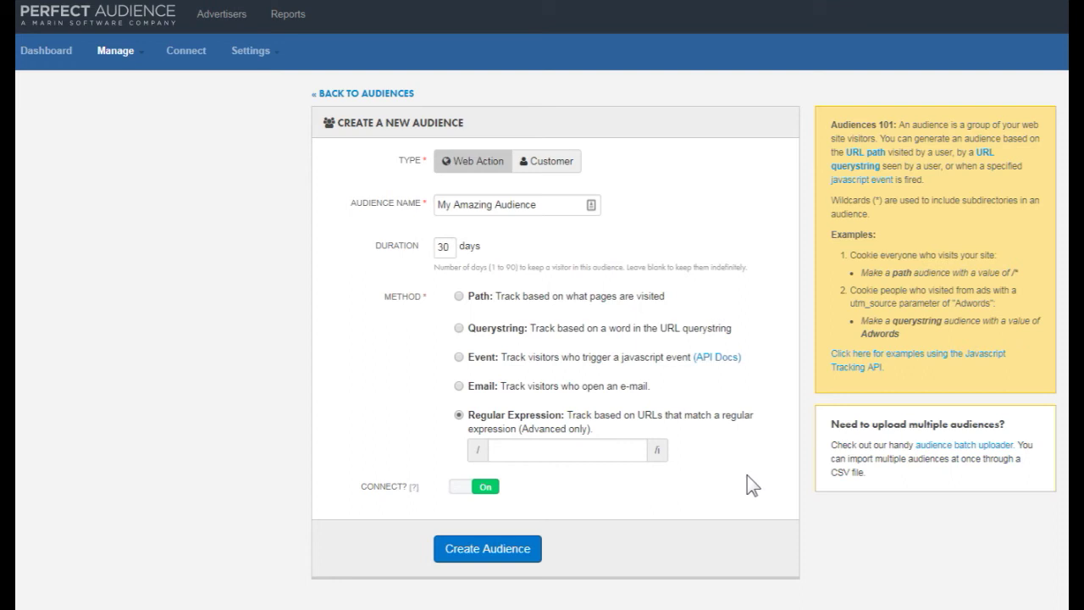
# Create the audience with the Path method and Connect switched on.
pyautogui.click(477, 489)
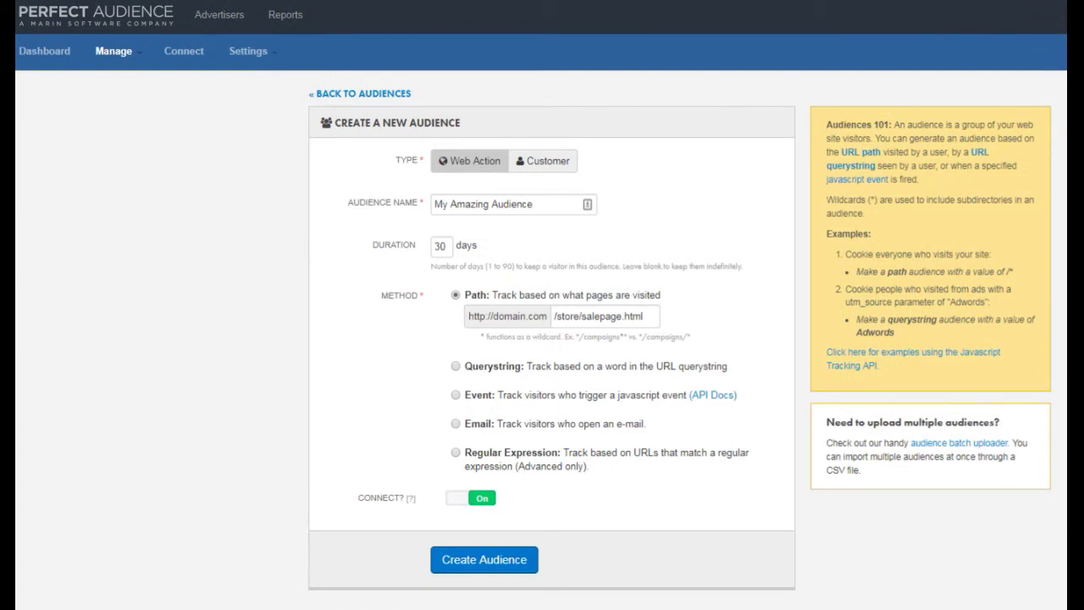
pyautogui.click(503, 561)
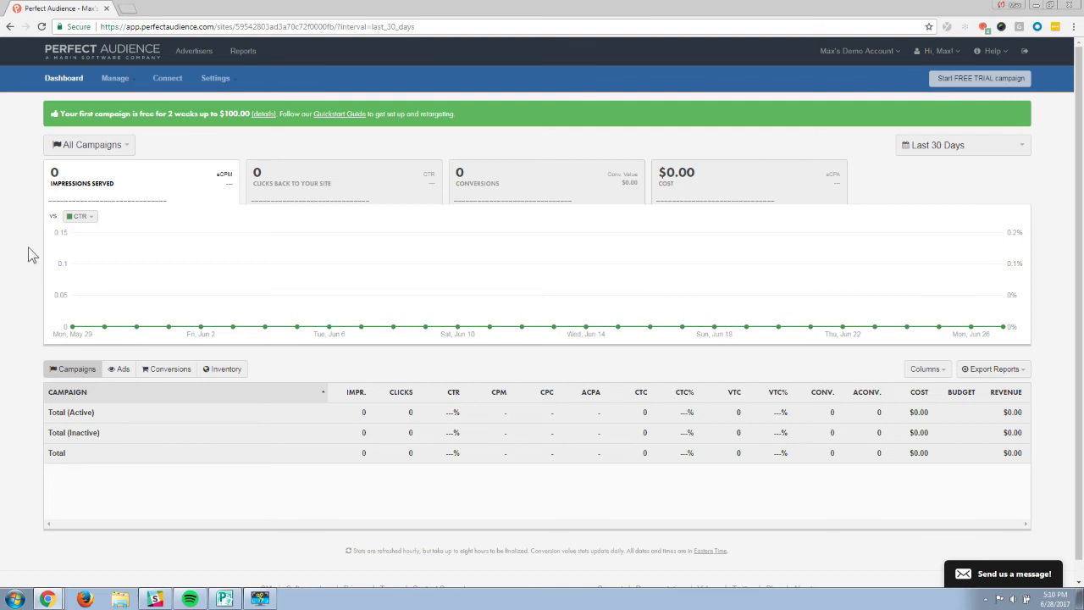
# Start a new banner ad and name it "My Amazing Ad".
pyautogui.click(114, 80)
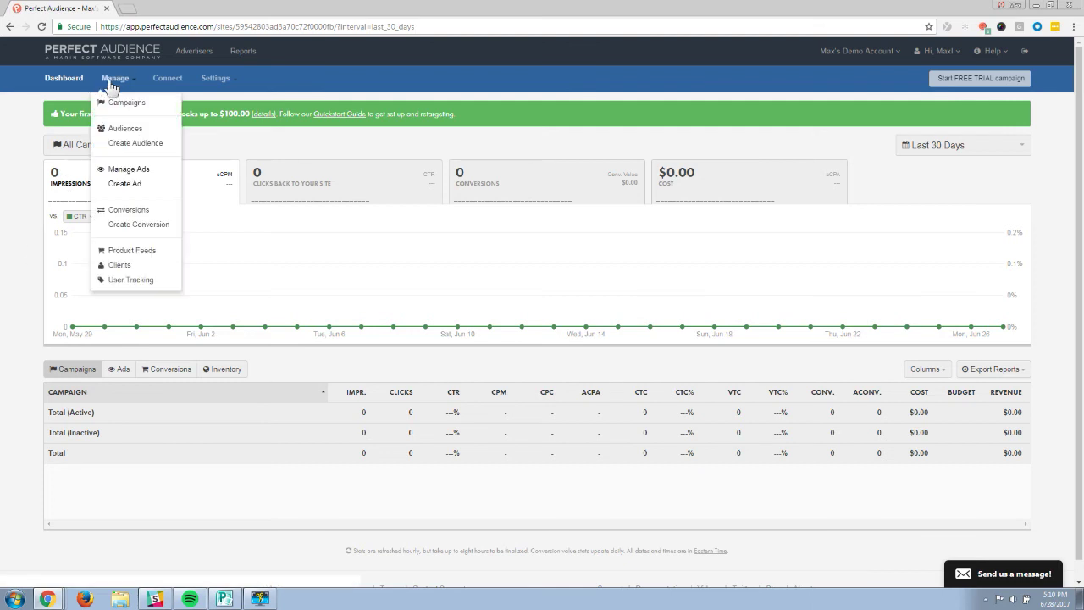
pyautogui.click(127, 188)
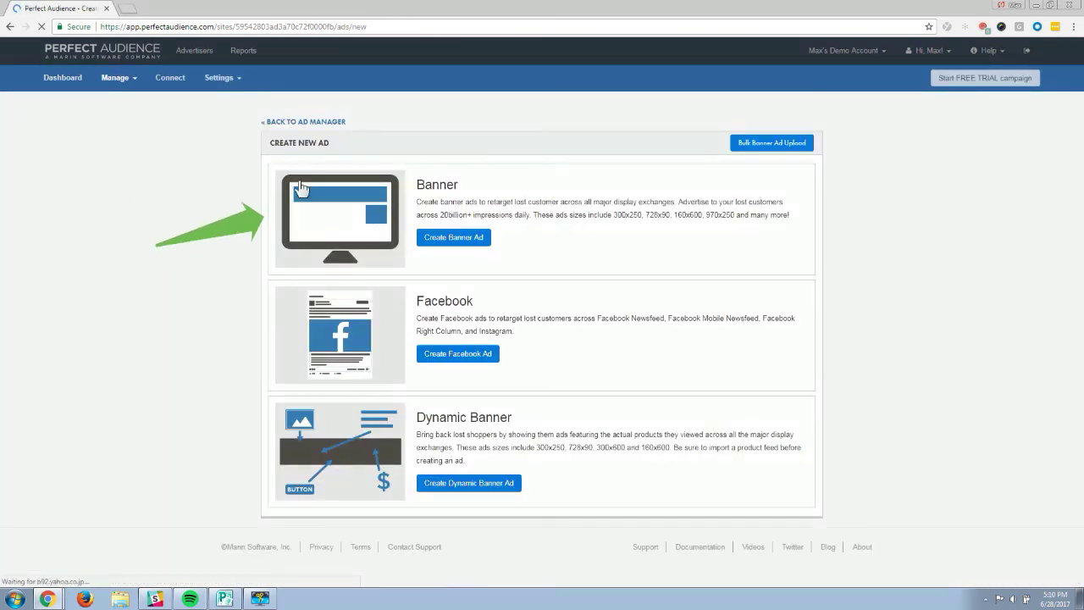
pyautogui.click(454, 241)
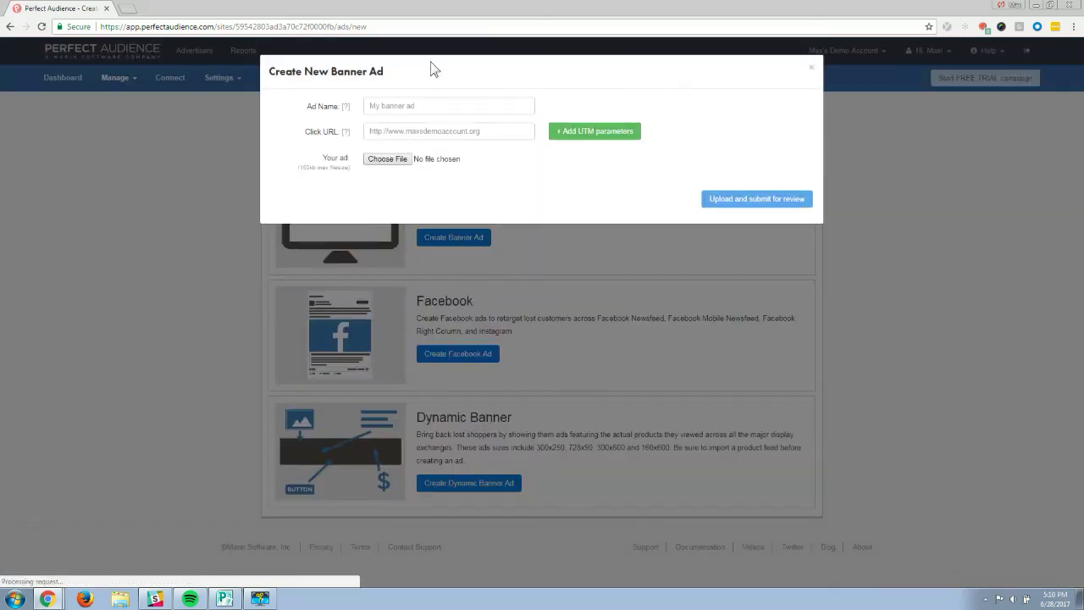
pyautogui.click(438, 105)
pyautogui.write('M')
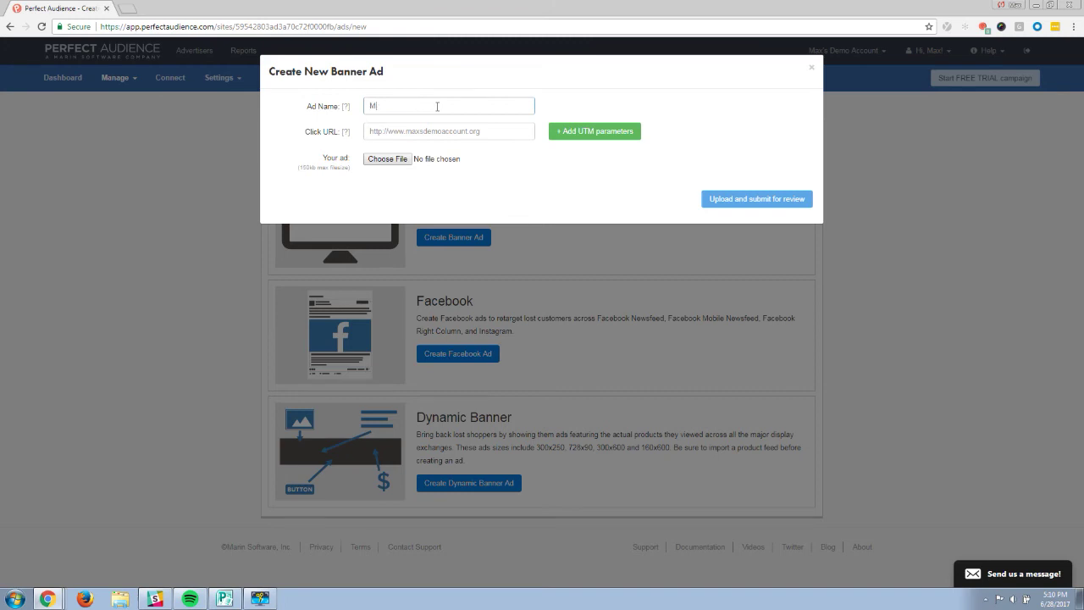
pyautogui.write('y Amazing Ad')
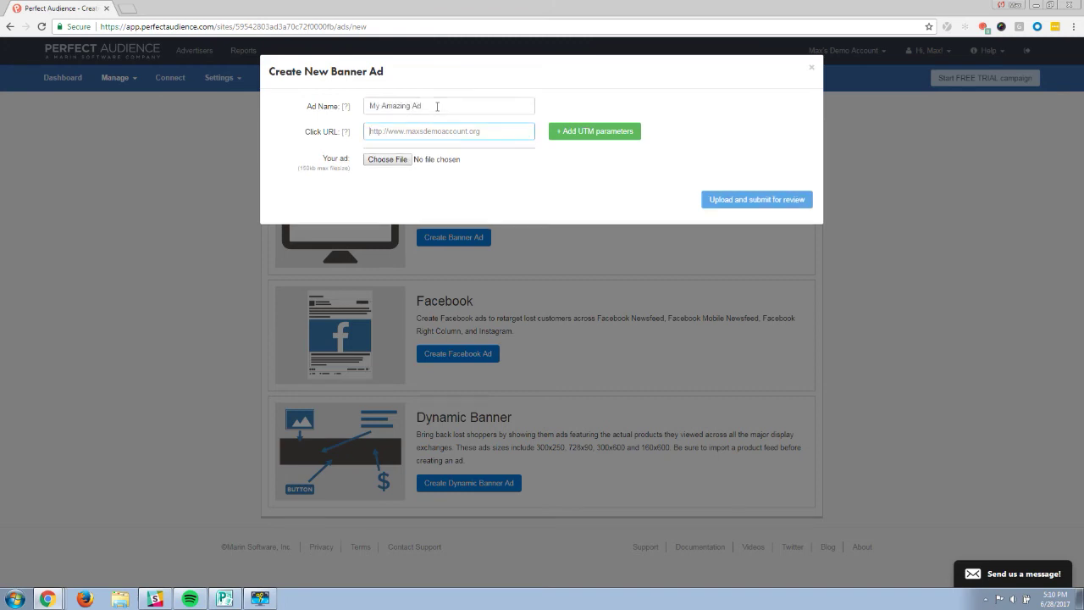
pyautogui.press('Tab')
pyautogui.write('http:/')
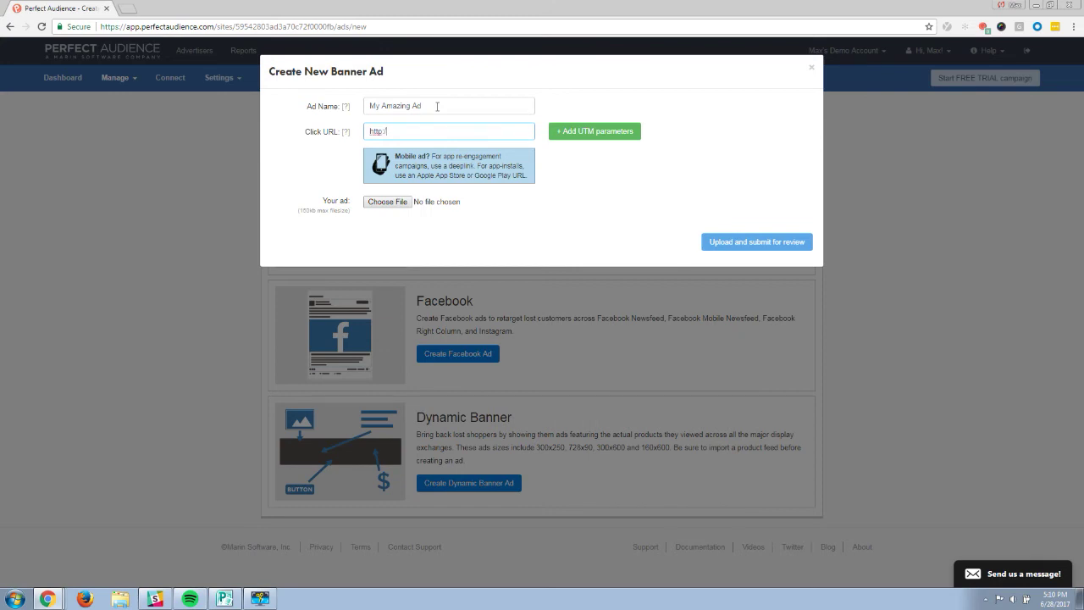
pyautogui.write('/mydomain.com/bigsale')
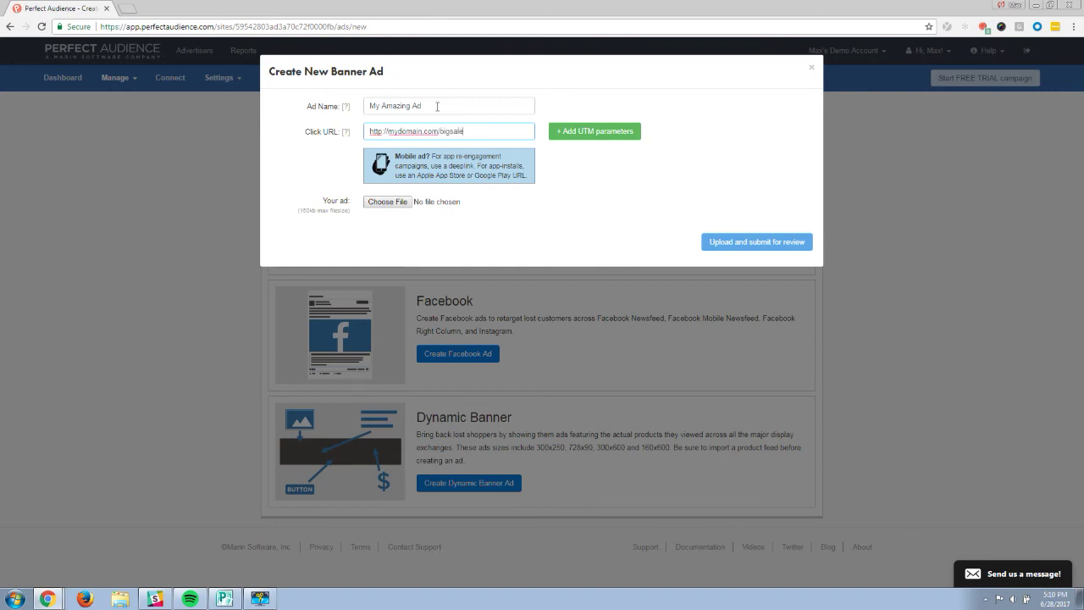
pyautogui.click(587, 133)
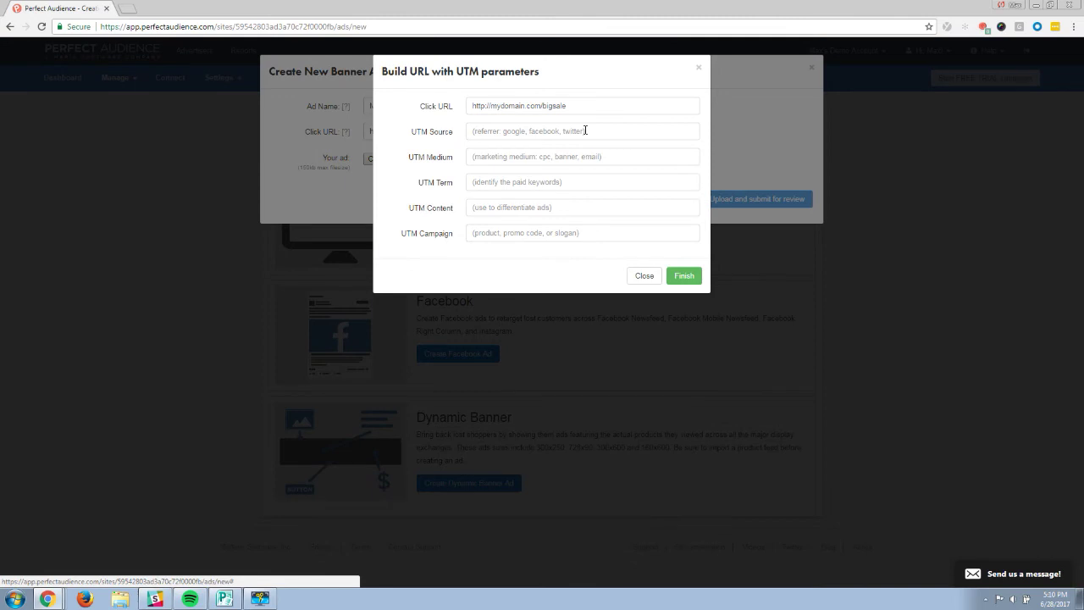
pyautogui.click(645, 276)
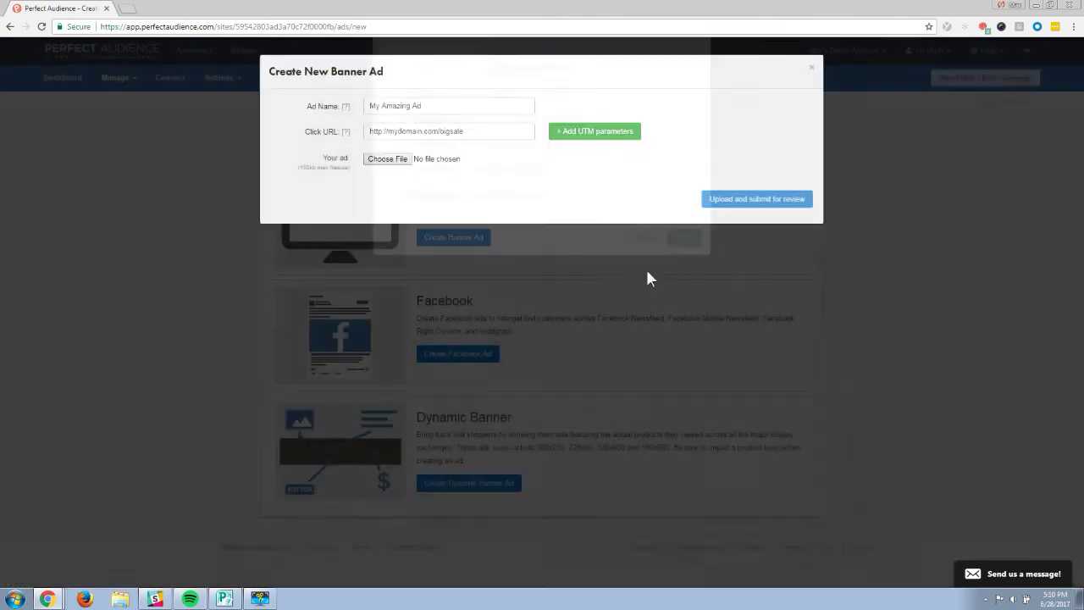
# Choose the file pa-smartphone-demo-ad-3 from the Desktop as the banner image, and submit the ad for review.
pyautogui.click(388, 159)
pyautogui.click(205, 113)
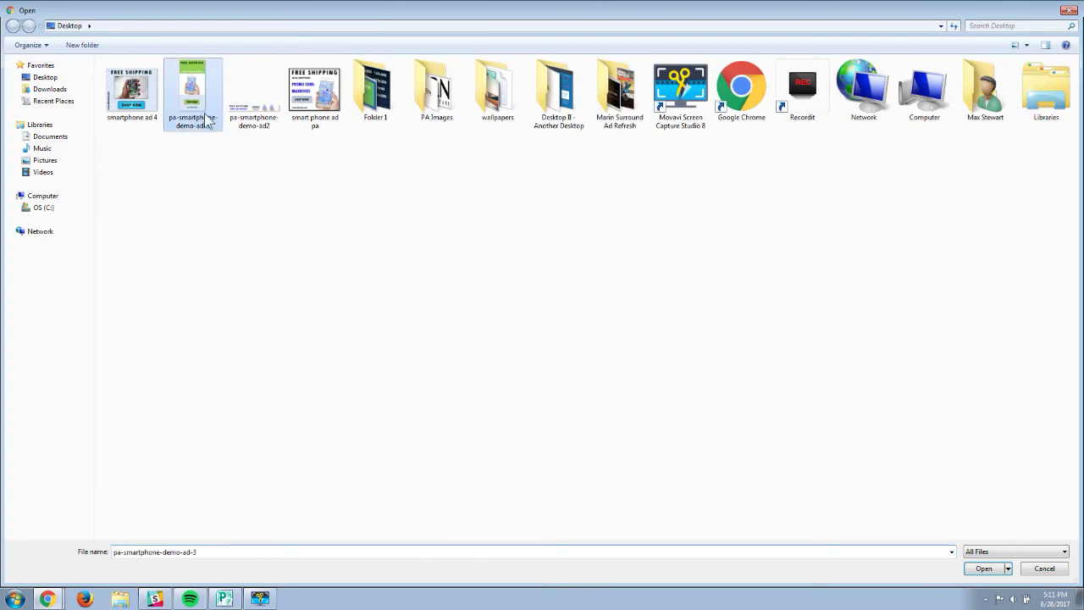
pyautogui.click(984, 568)
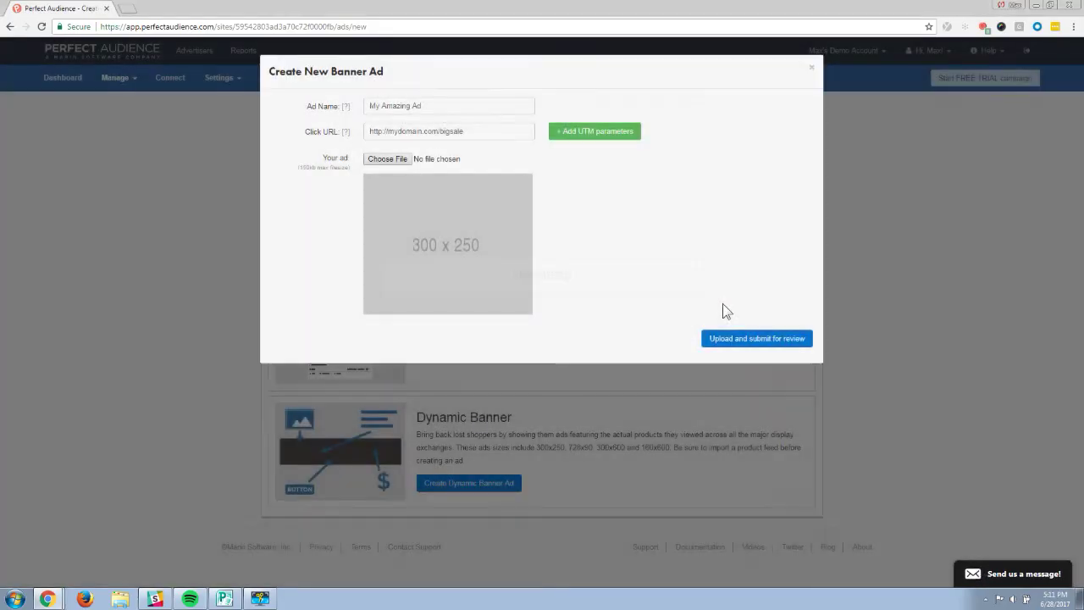
pyautogui.click(757, 537)
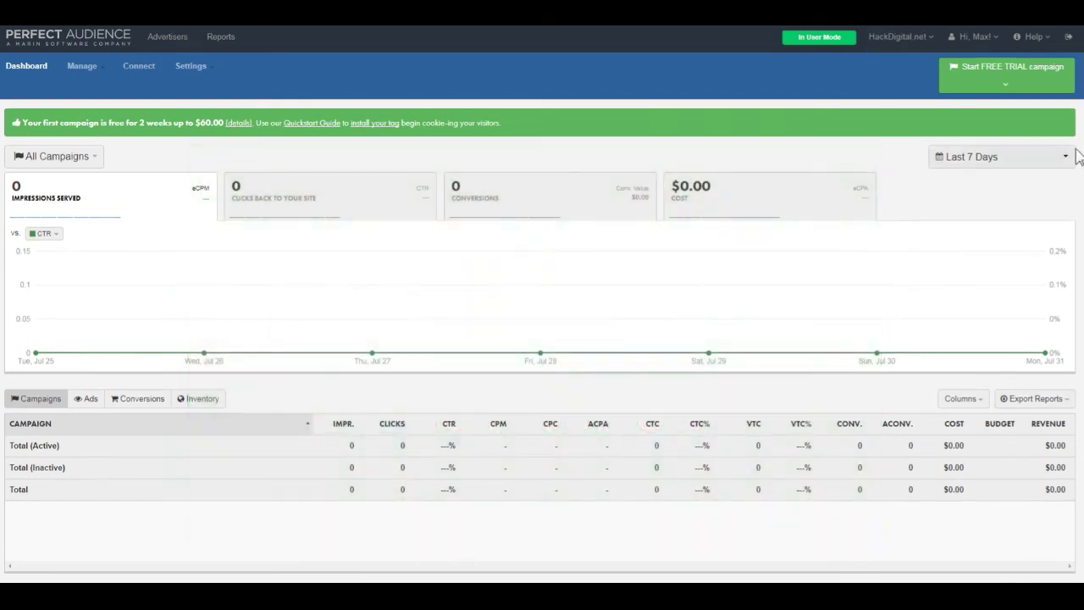
# Start a new web campaign that targets the All visitors audience and excludes Converted Users.
pyautogui.click(1008, 85)
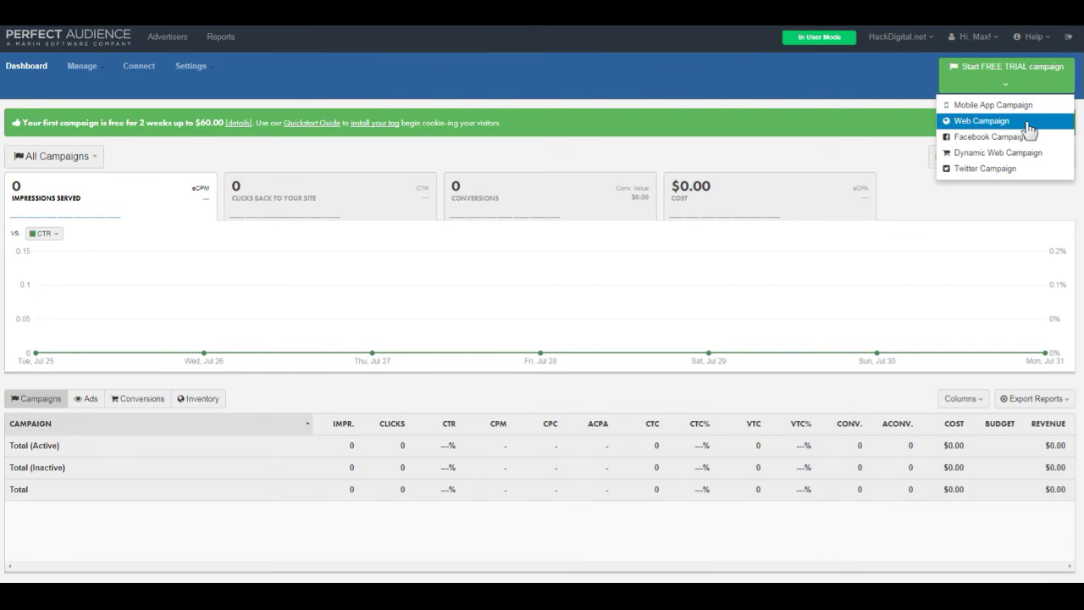
pyautogui.click(1028, 128)
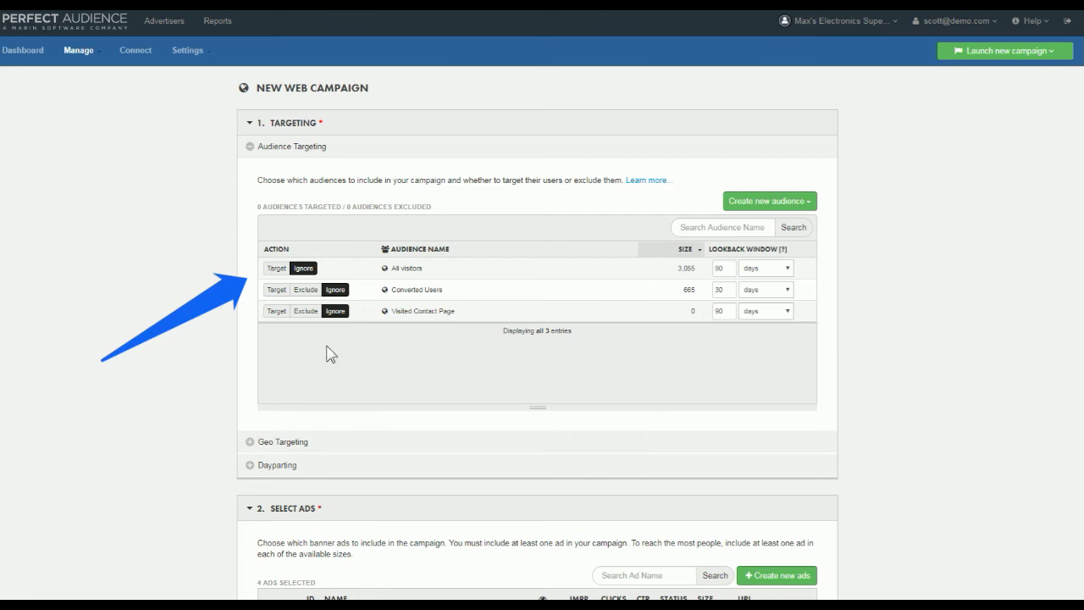
pyautogui.click(277, 269)
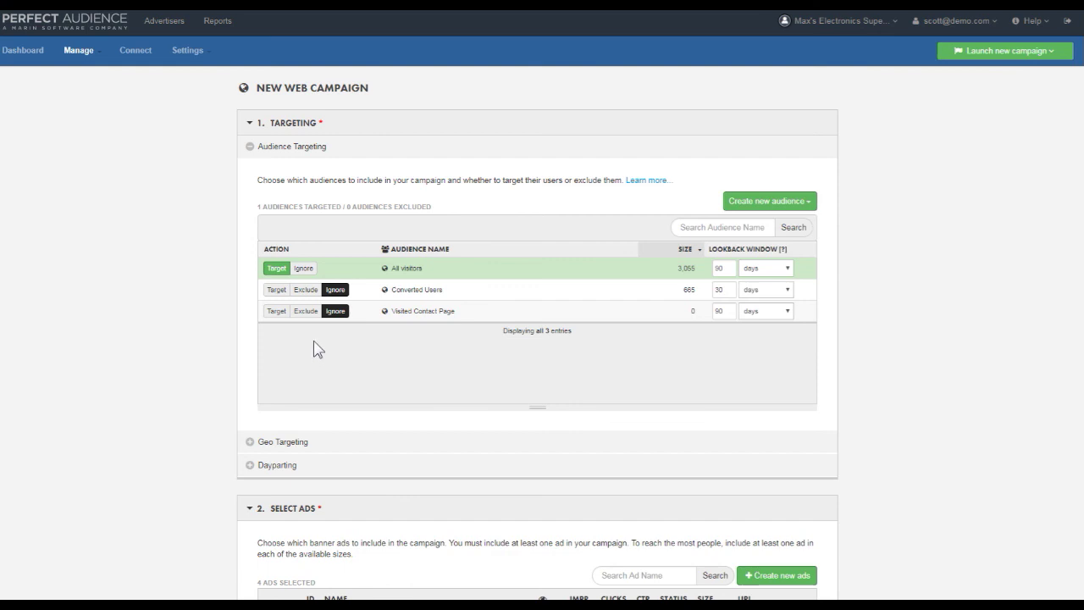
pyautogui.click(306, 290)
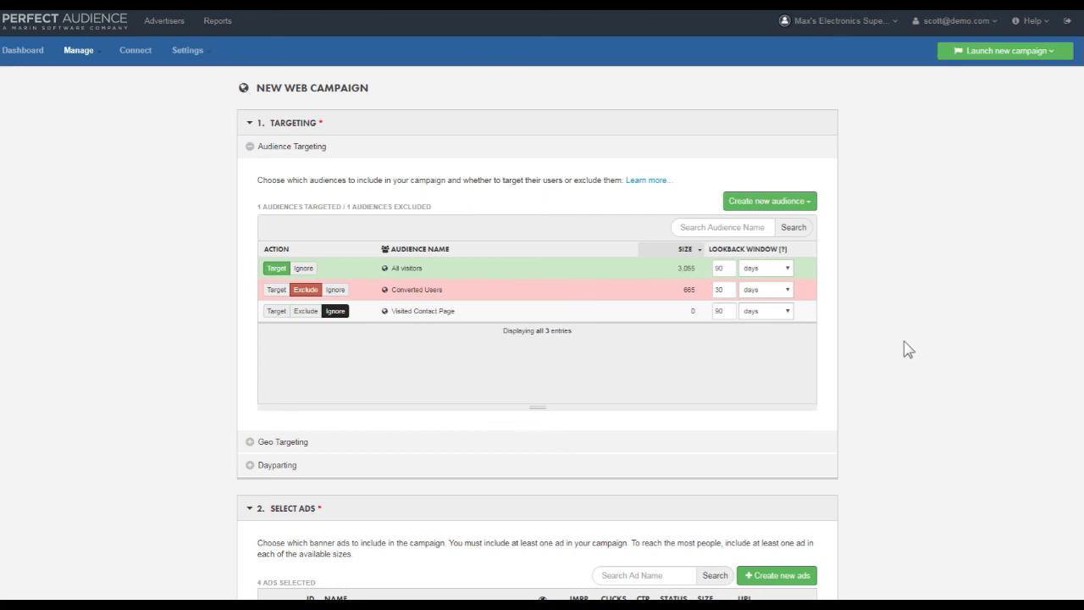
# Remove the ads "Do You Hear That Mr. Anderson" and "He Is The One" from the campaign, and add them back.
pyautogui.scroll(-3, 898, 300)
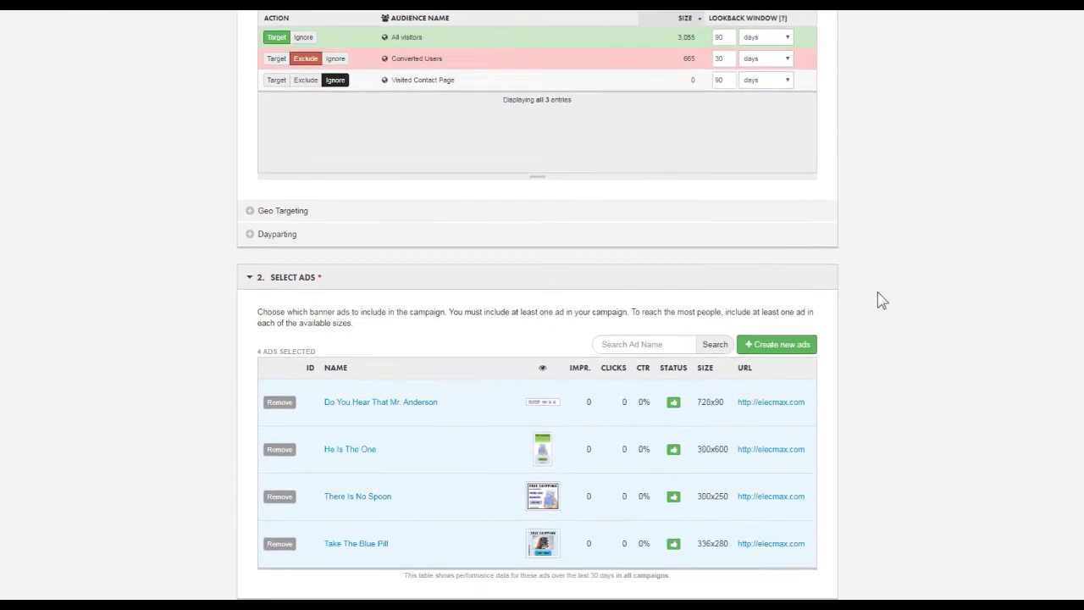
pyautogui.scroll(-2, 877, 292)
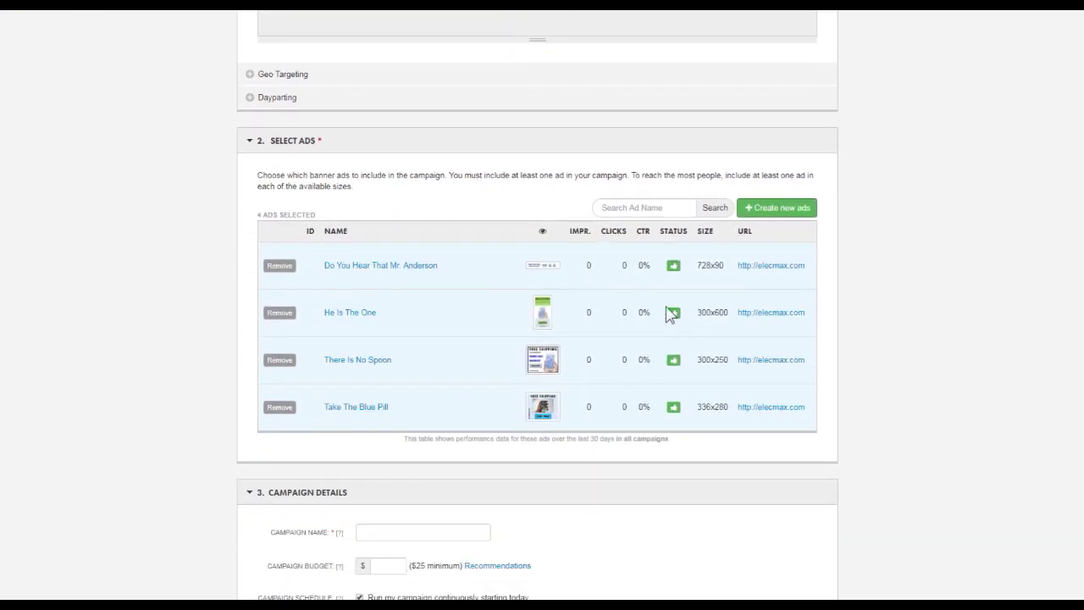
pyautogui.click(280, 265)
pyautogui.click(279, 312)
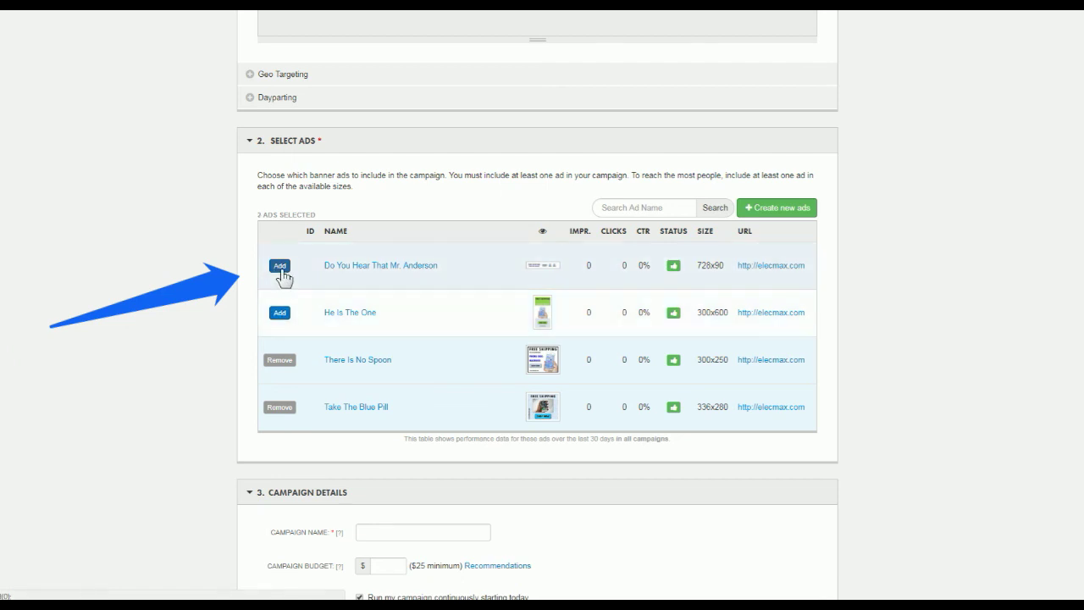
pyautogui.click(280, 313)
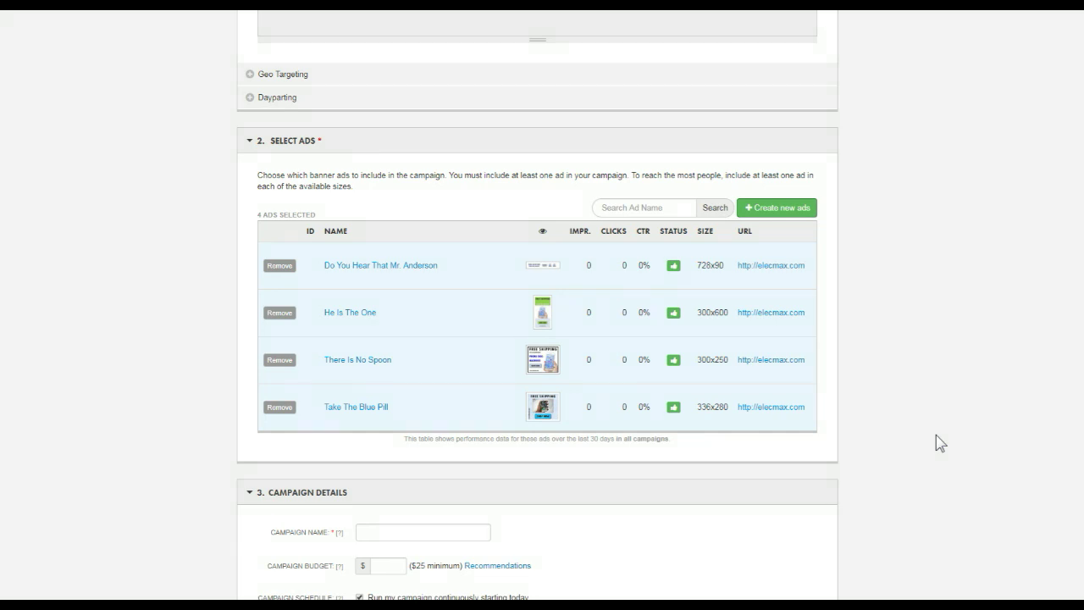
# Name the campaign "My Great Campaign" and set its budget to $250.
pyautogui.scroll(-3, 925, 414)
pyautogui.scroll(-3, 916, 406)
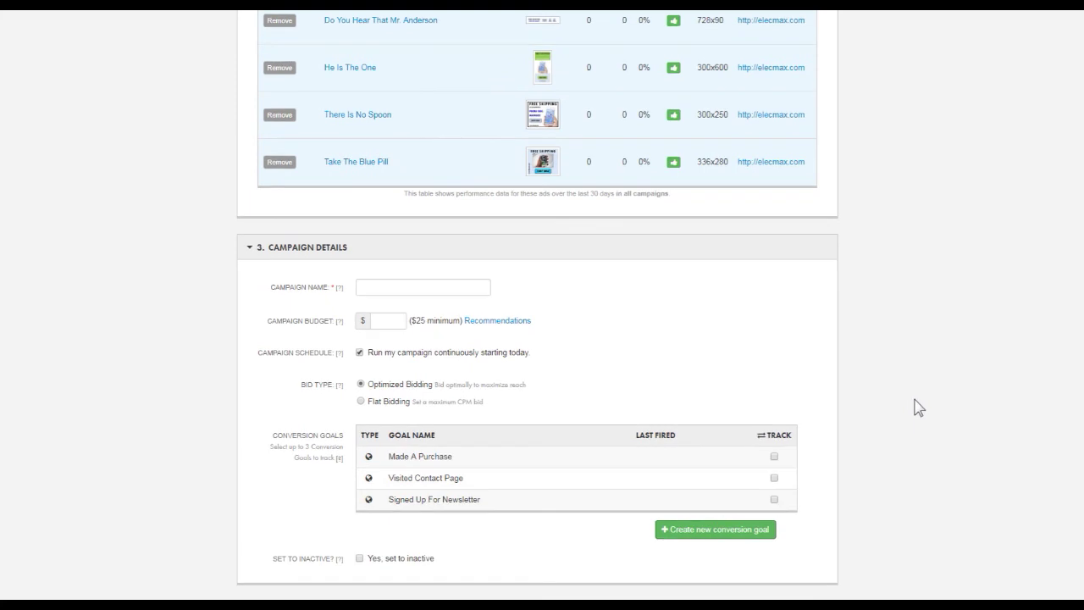
pyautogui.click(455, 168)
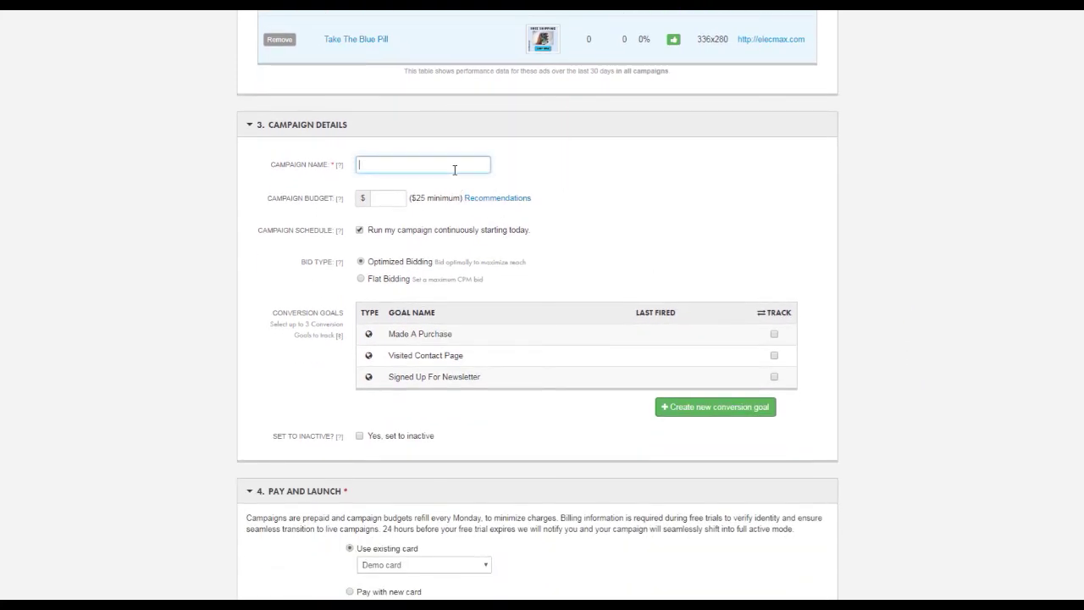
pyautogui.write('My Great')
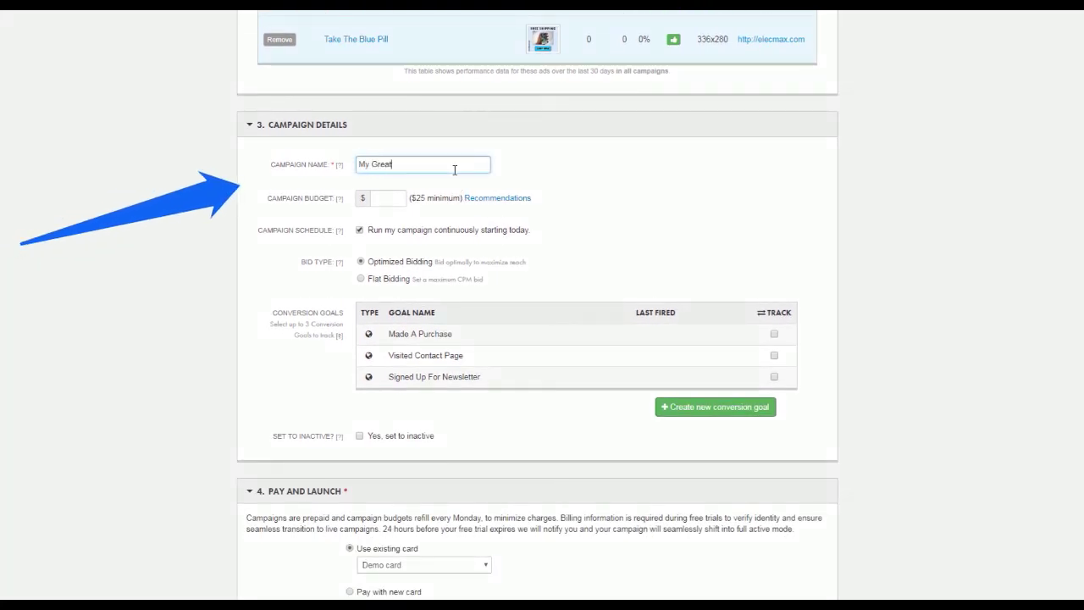
pyautogui.write(' Campaign')
pyautogui.click(396, 193)
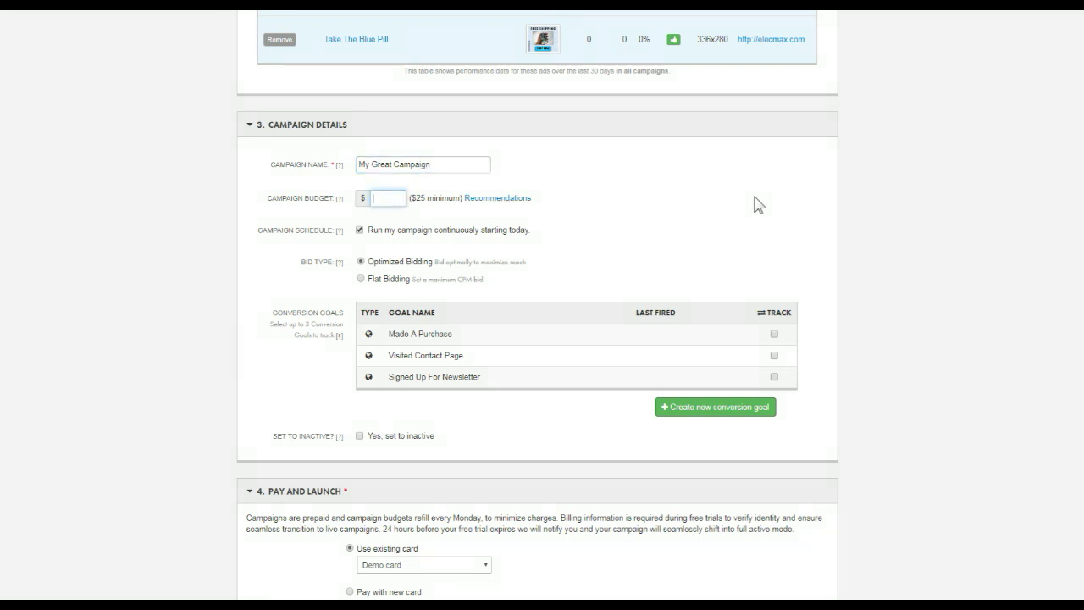
pyautogui.write('250')
pyautogui.click(868, 205)
# Track the conversion goals Made A Purchase, Visited Contact Page and Signed Up For Newsletter in the campaign.
pyautogui.click(774, 335)
pyautogui.click(774, 357)
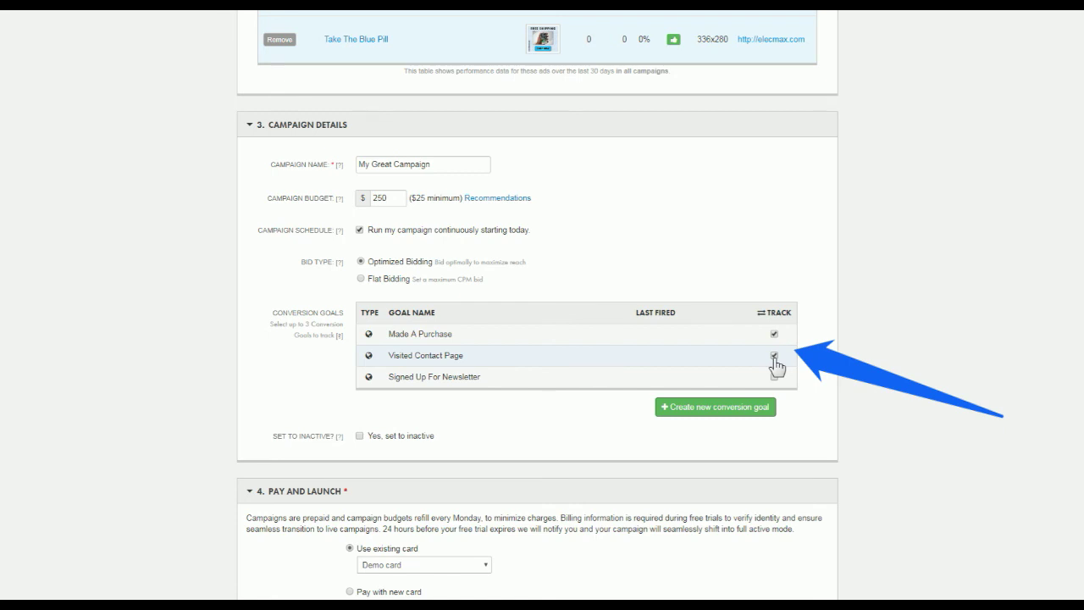
pyautogui.click(775, 377)
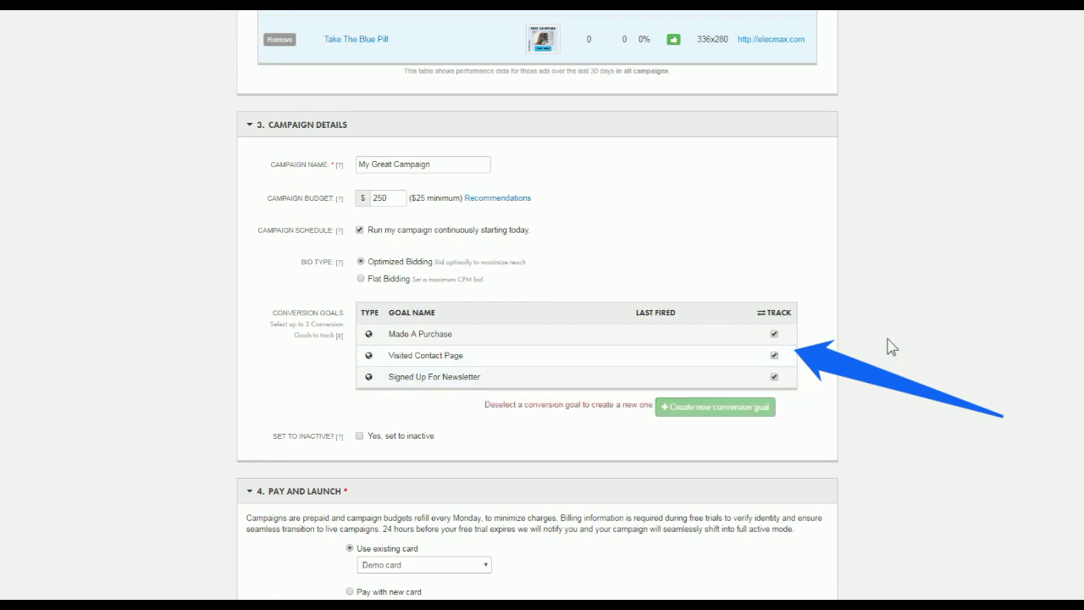
pyautogui.scroll(-3, 909, 297)
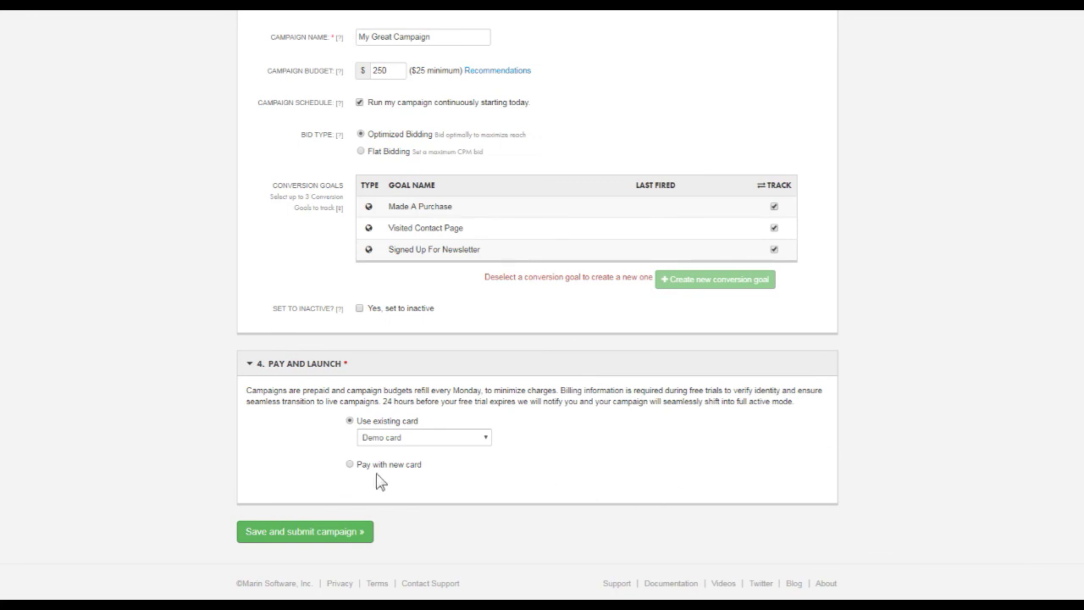
# Examine the card details and billing address fields for paying with a new card, and return the payment to the existing Demo card.
pyautogui.click(352, 466)
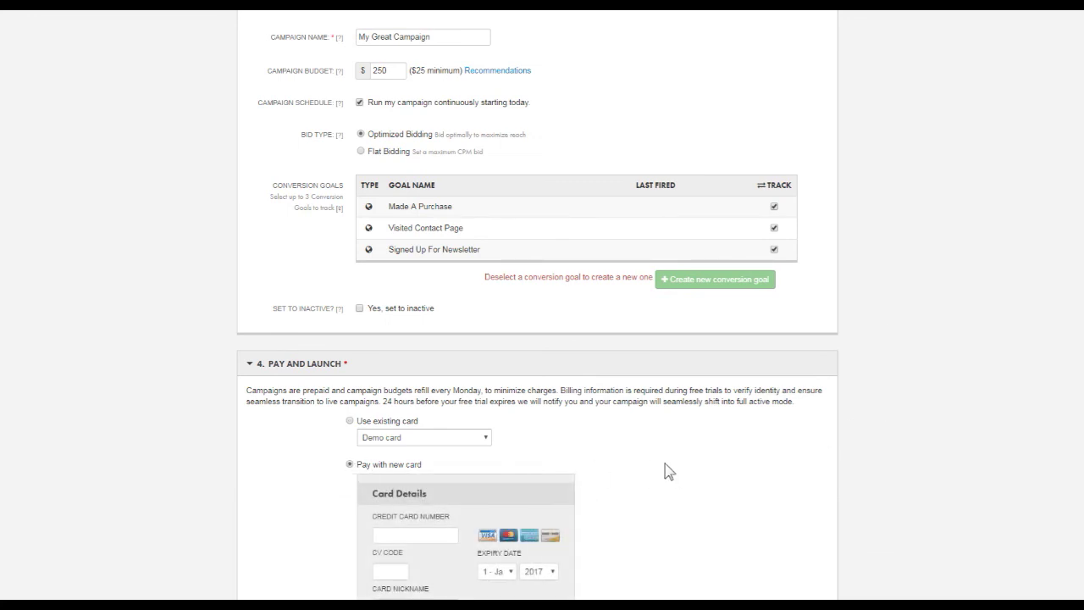
pyautogui.scroll(-2, 666, 470)
pyautogui.scroll(-1, 666, 462)
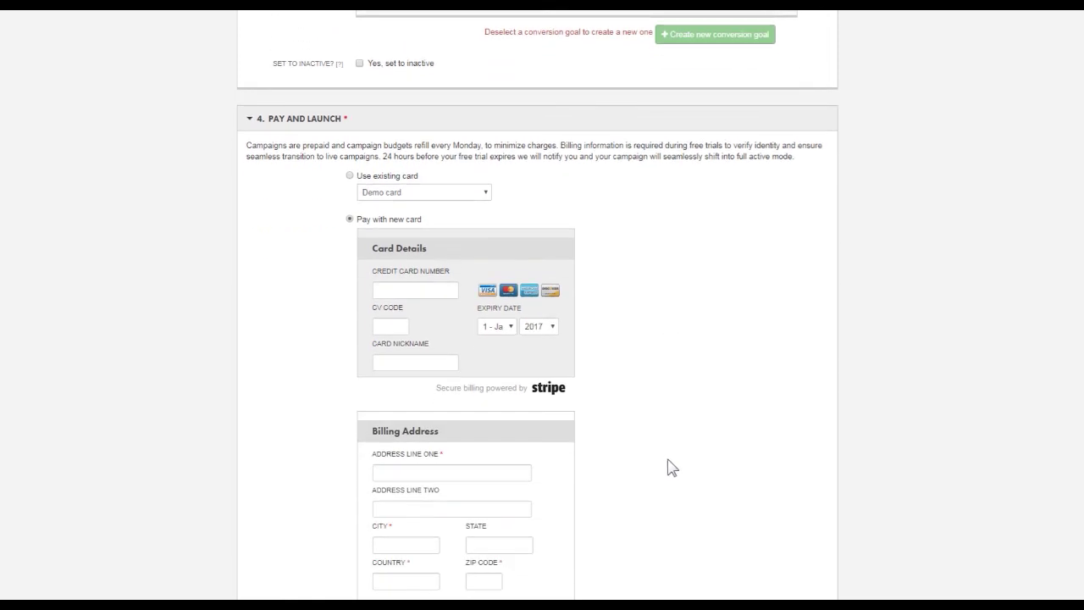
pyautogui.scroll(-1, 678, 463)
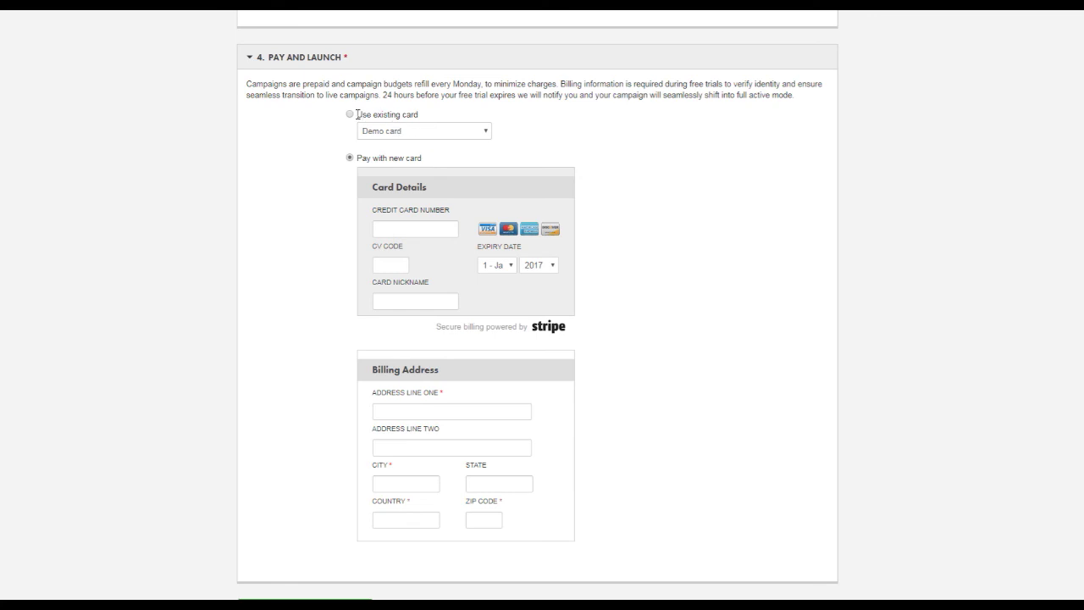
pyautogui.click(350, 116)
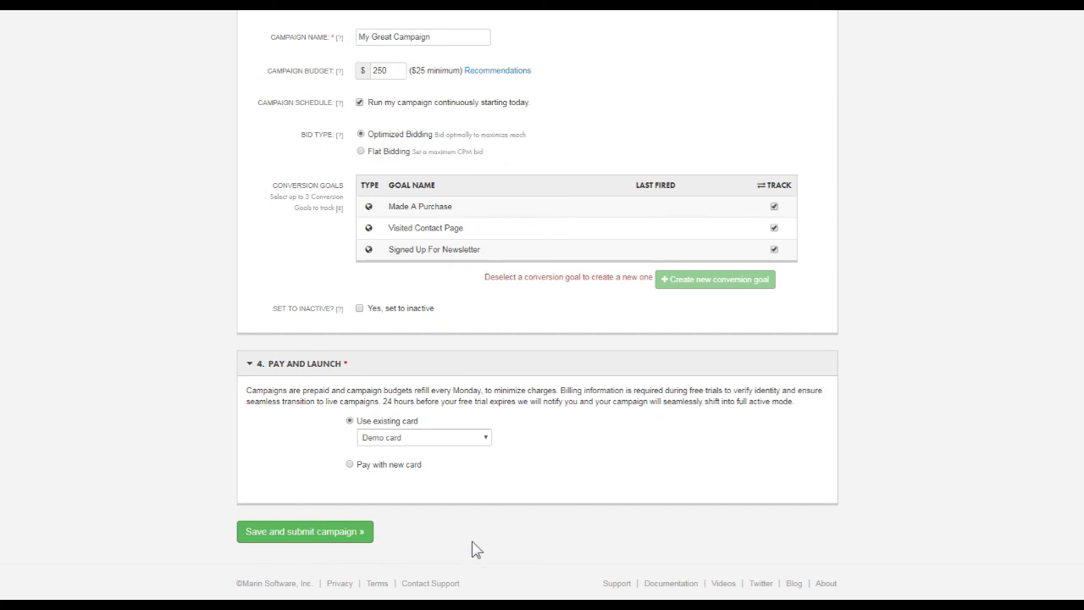
# Save and submit the campaign, accepting the $250.00 charge, and open the My Great Campaign page from the invoice.
pyautogui.click(310, 537)
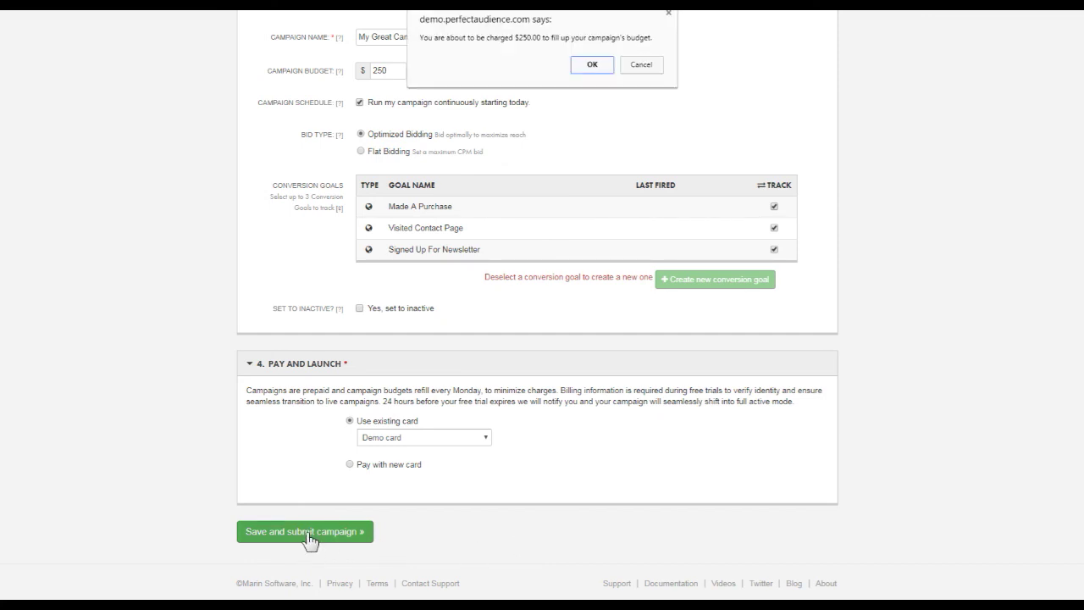
pyautogui.click(607, 66)
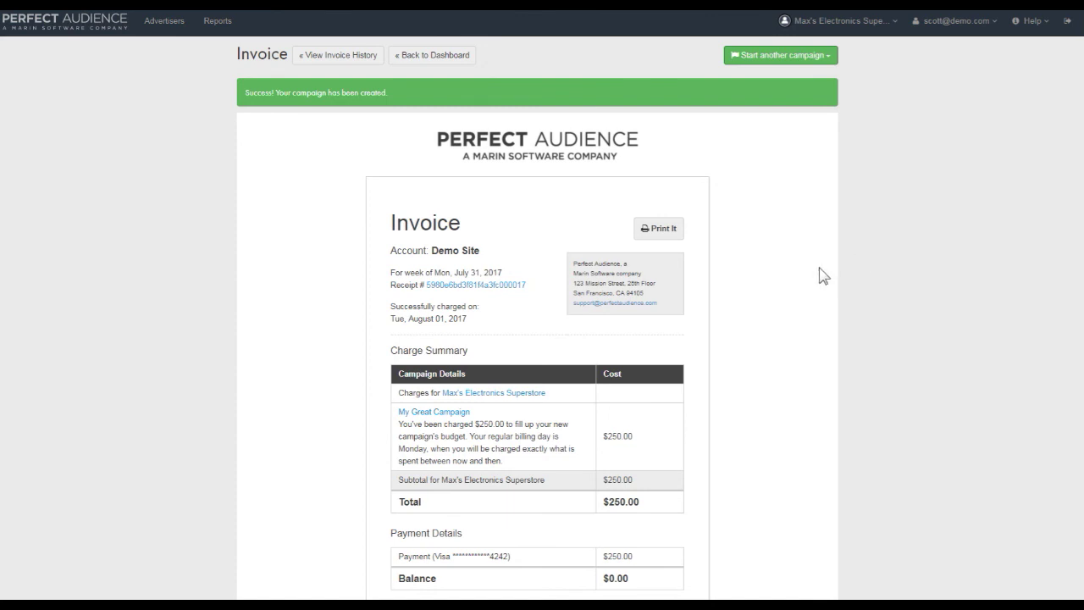
pyautogui.click(451, 412)
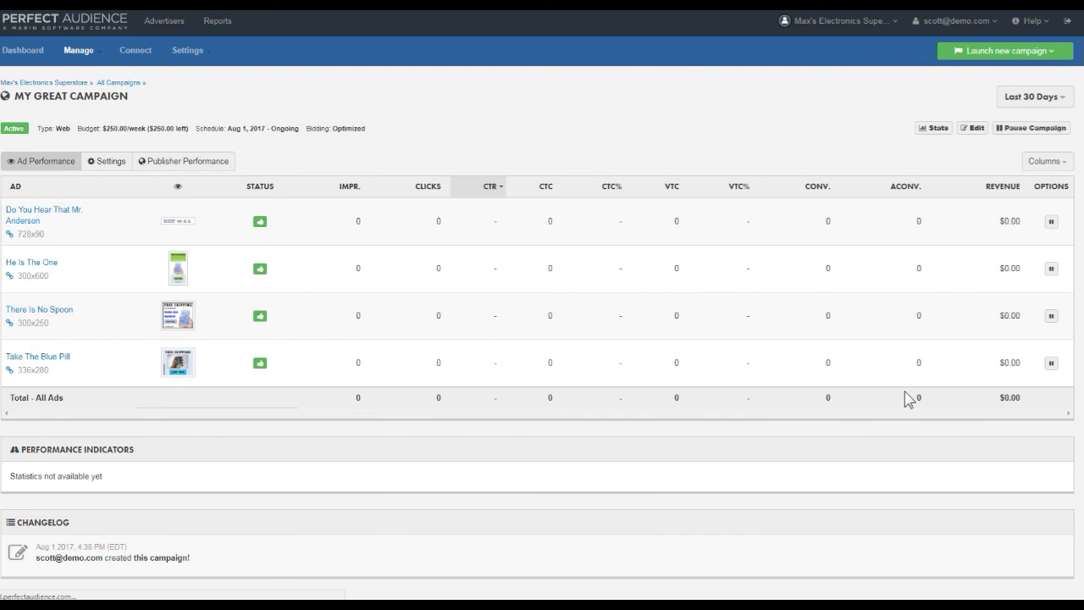